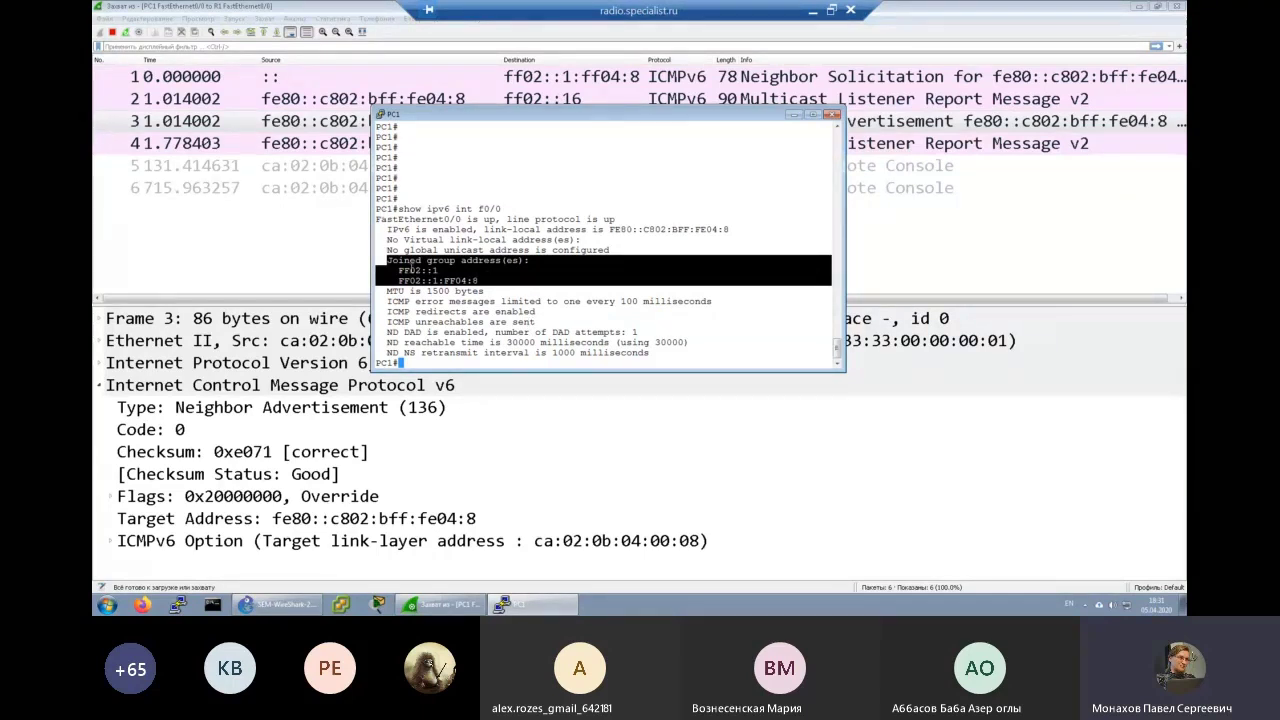
Examine the two joined group addresses, FF02::1 and FF02::1:FF04:8, in PC1's f0/0 interface output
left_click(394, 270)
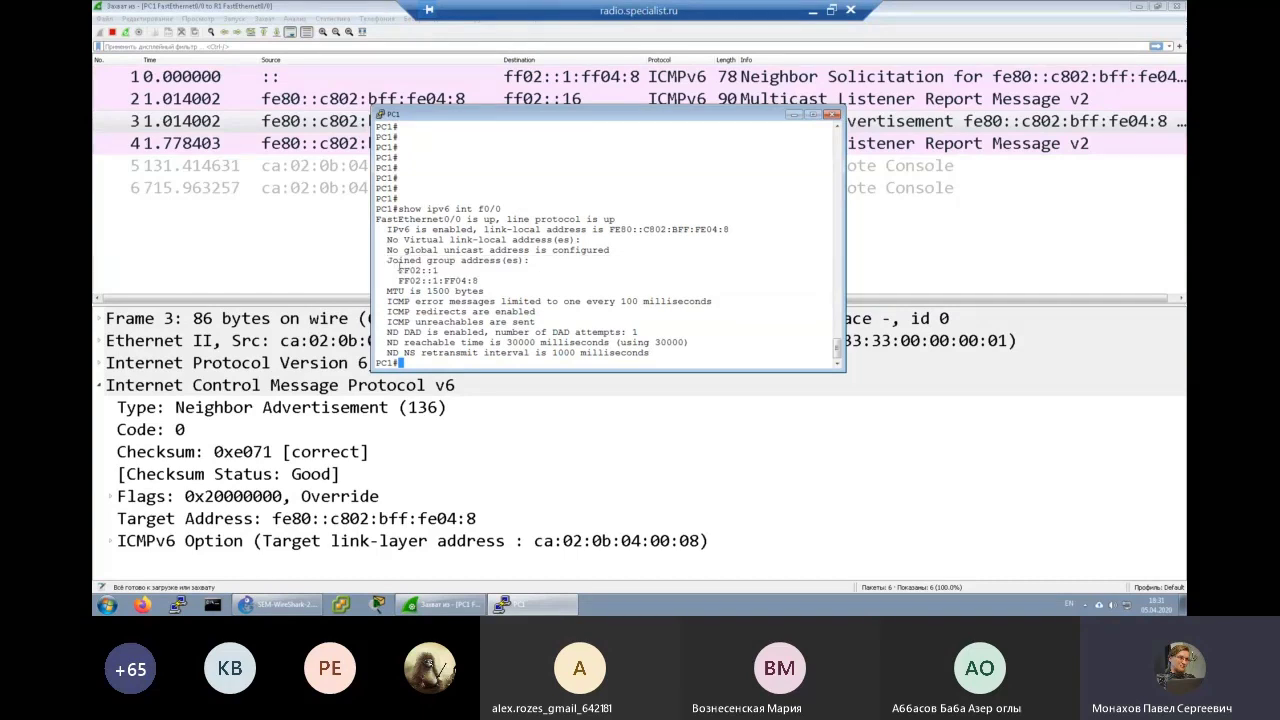
left_click_drag(398, 268, 440, 268)
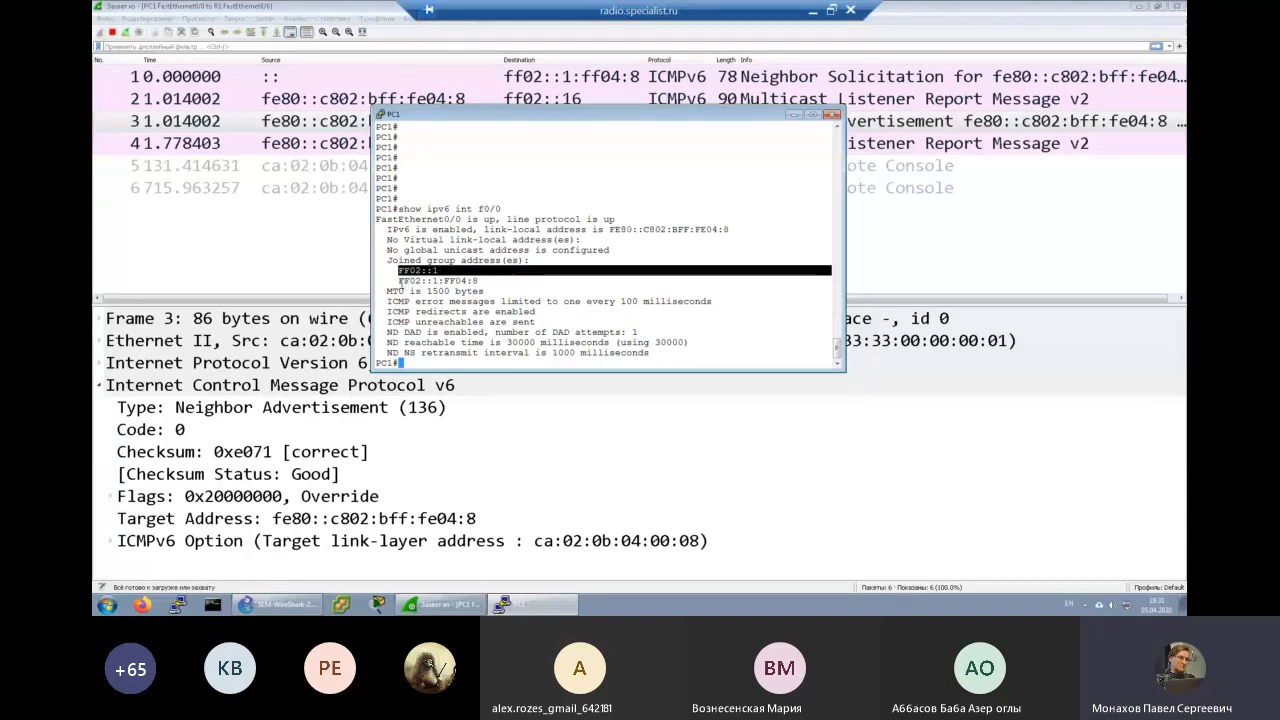
left_click_drag(395, 281, 512, 271)
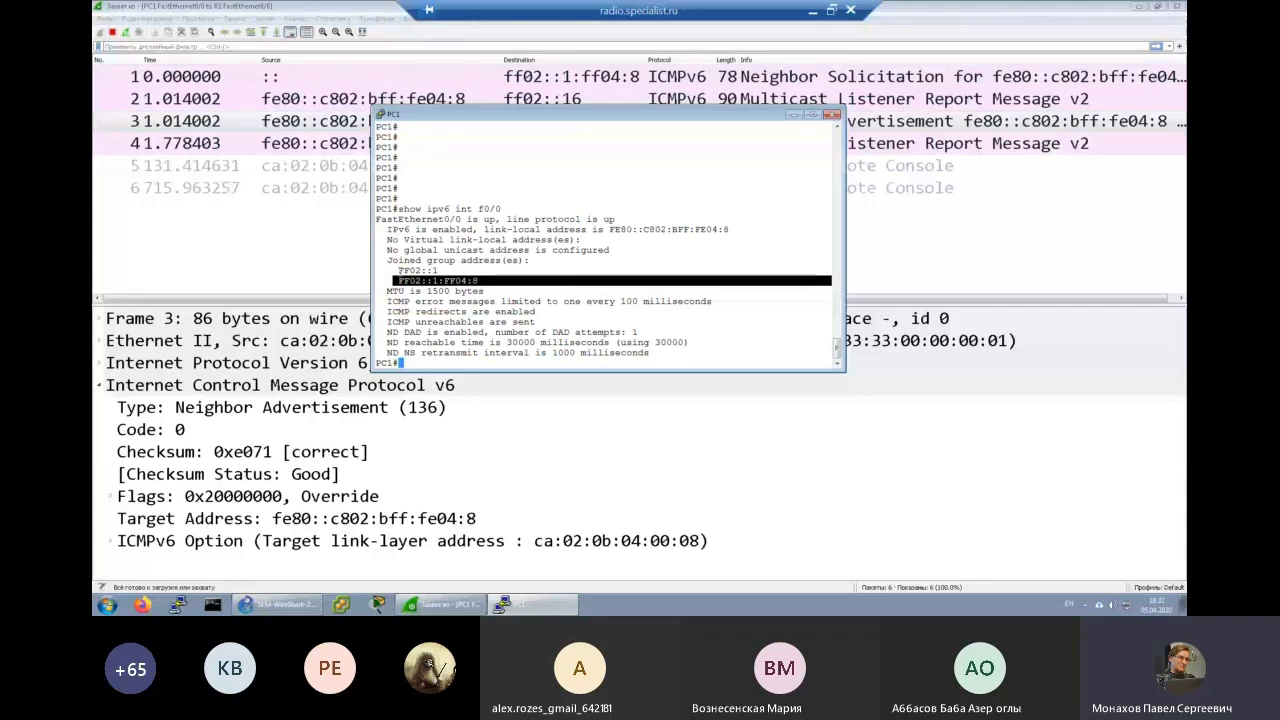
left_click_drag(398, 270, 436, 271)
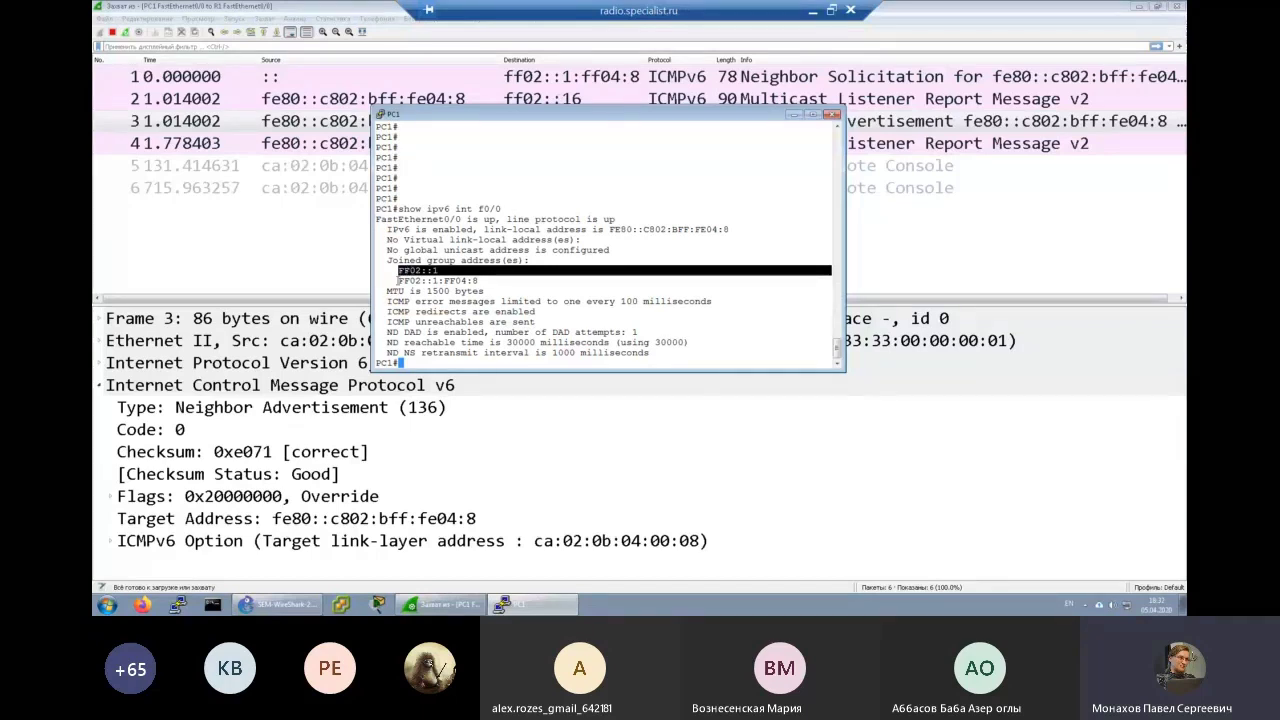
left_click_drag(398, 281, 479, 281)
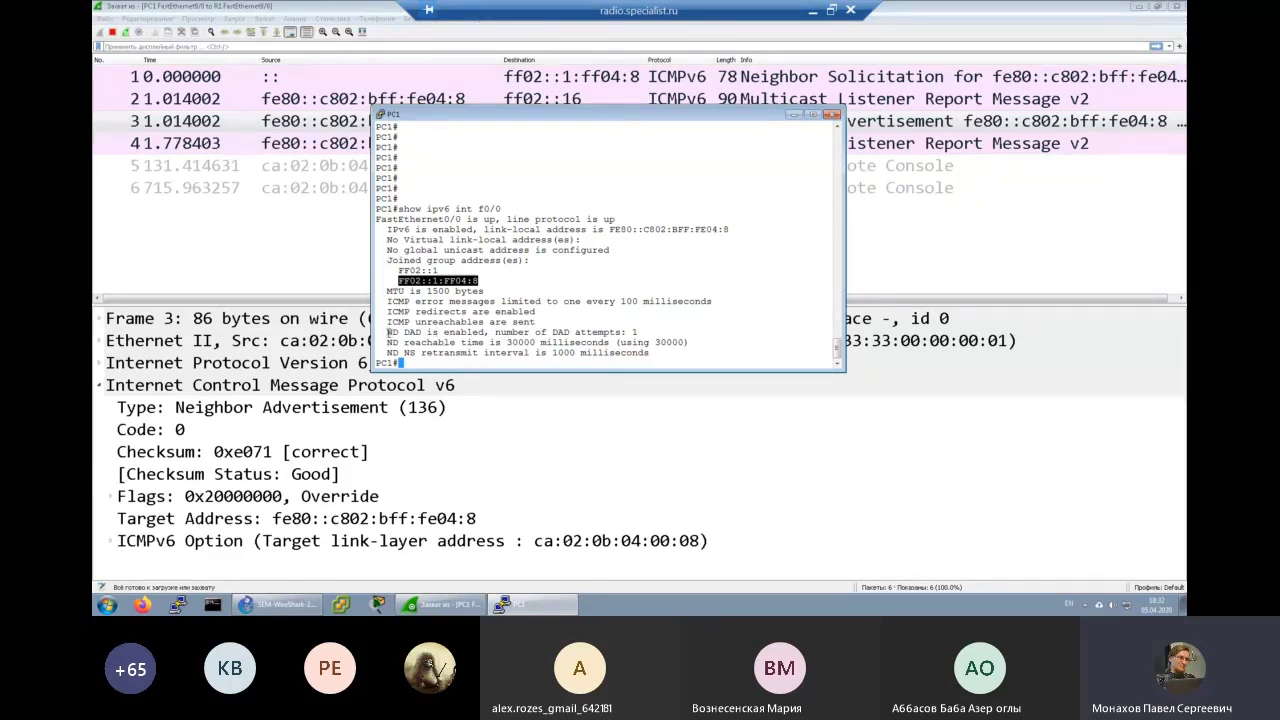
Move the PC1 console lower and examine the DAD attempts line and the link-local address of f0/0
left_click_drag(470, 117, 456, 165)
left_click_drag(381, 380, 625, 380)
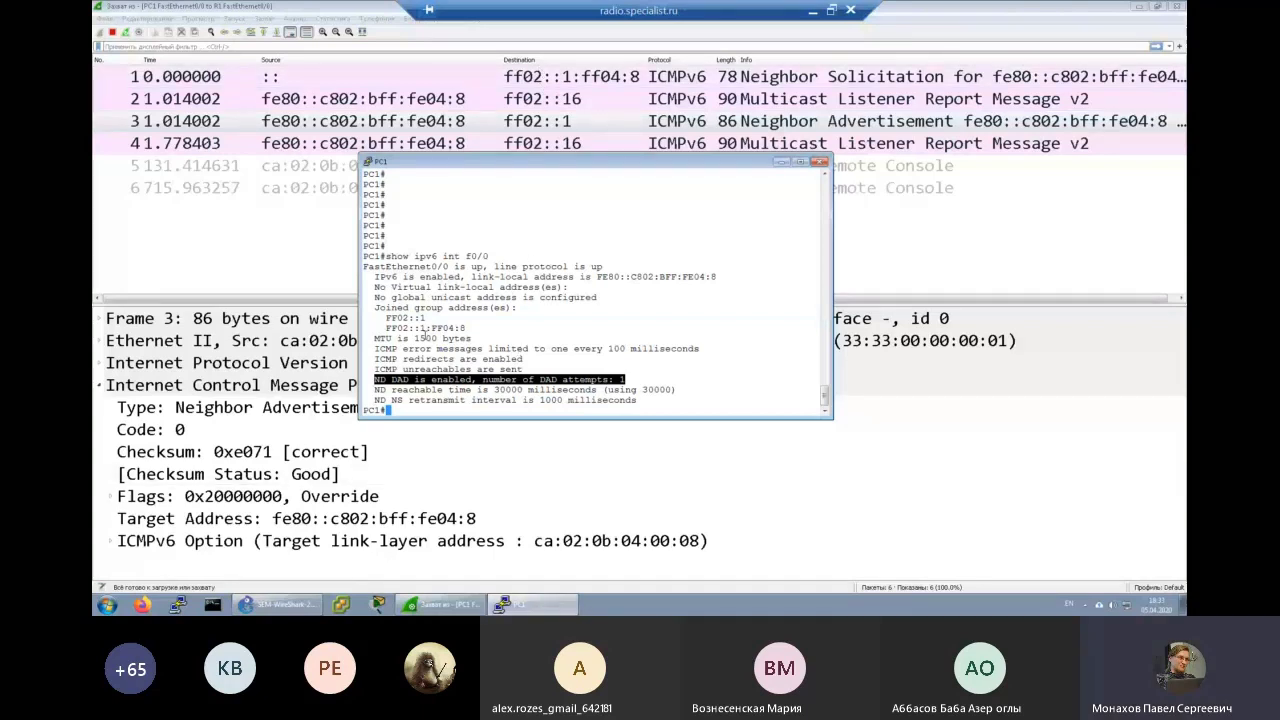
left_click_drag(594, 275, 714, 277)
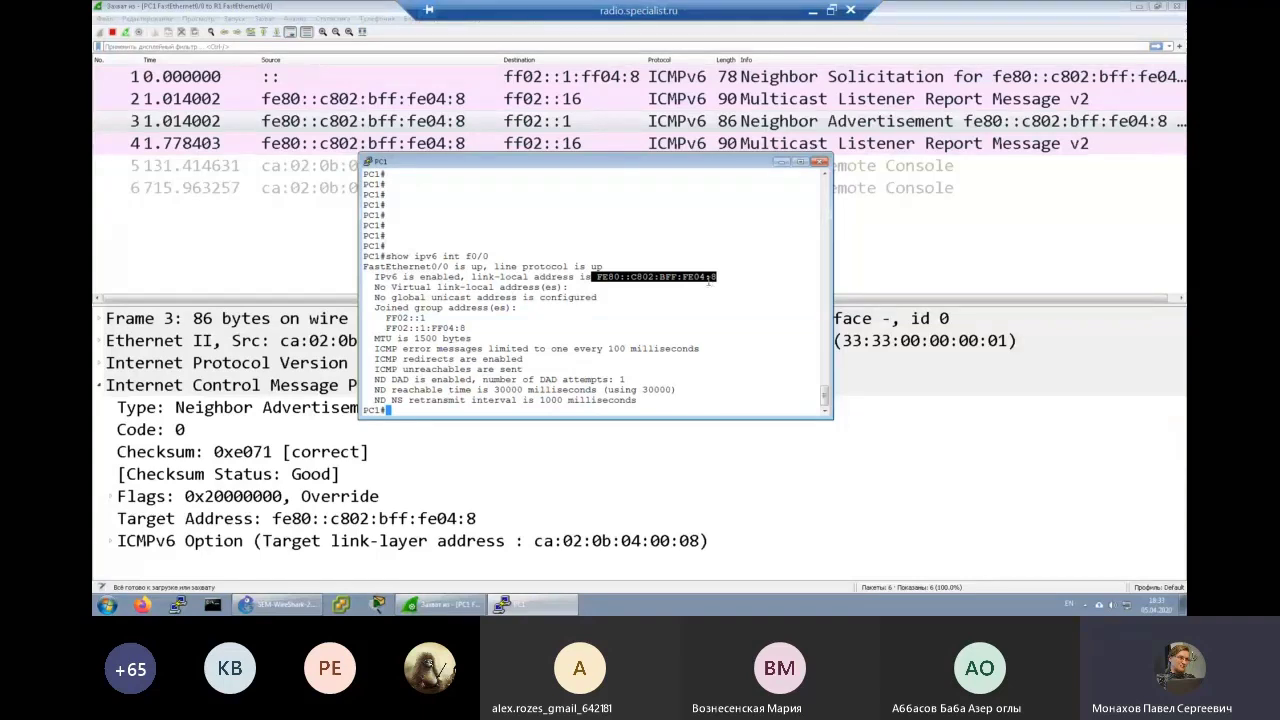
left_click(588, 319)
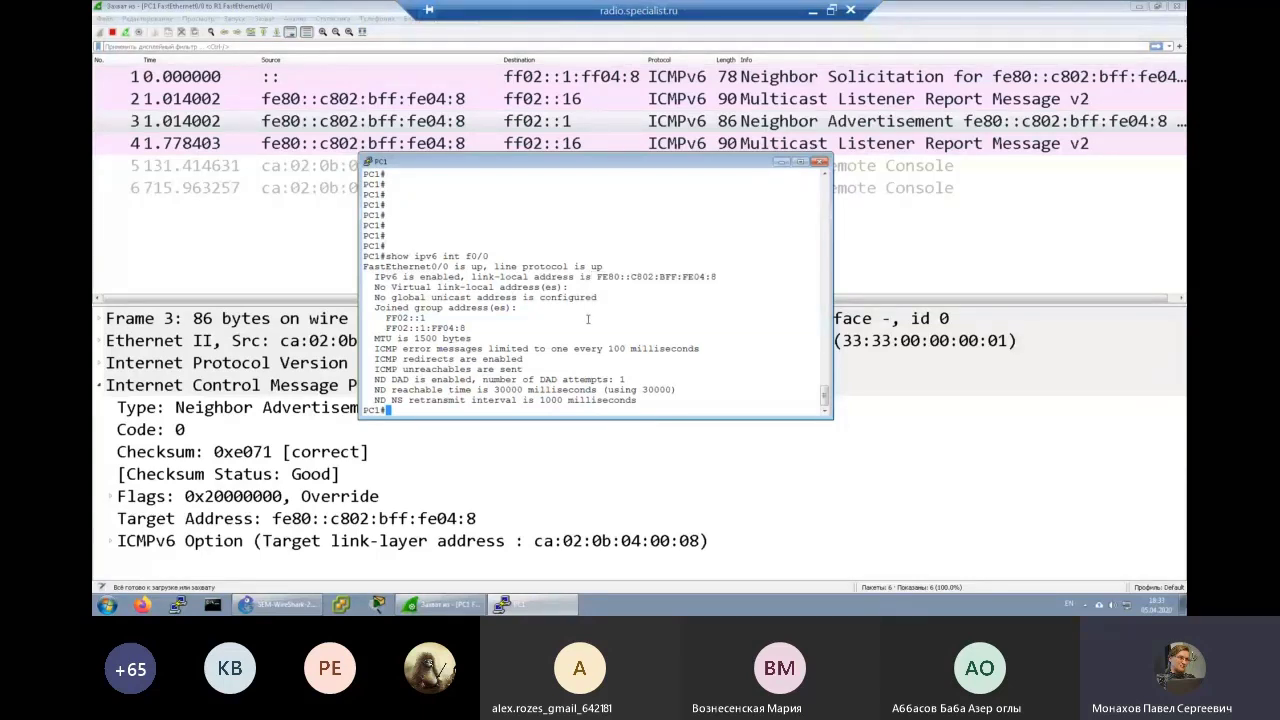
Push the old output out of view with blank prompts and enter configuration mode for interface f0/0 on PC1
key("Return")
key("Return")
key("Return")
key("Return")
key("Return")
key("Return")
key("Return")
key("Return")
key("Return")
key("Return")
key("Return")
key("Return")
key("Return")
key("Return")
key("Return")
key("Return")
key("Return")
key("Return")
key("Return")
key("Return")
key("Return")
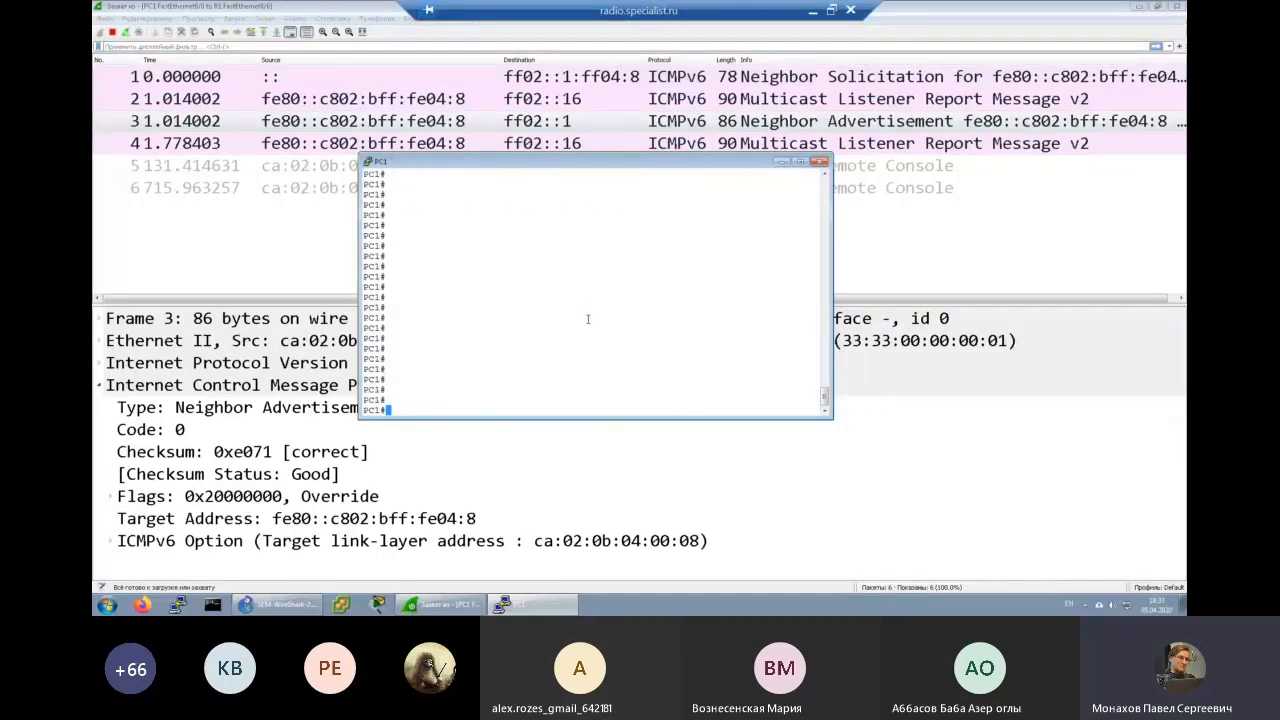
type("conf t")
key("Return")
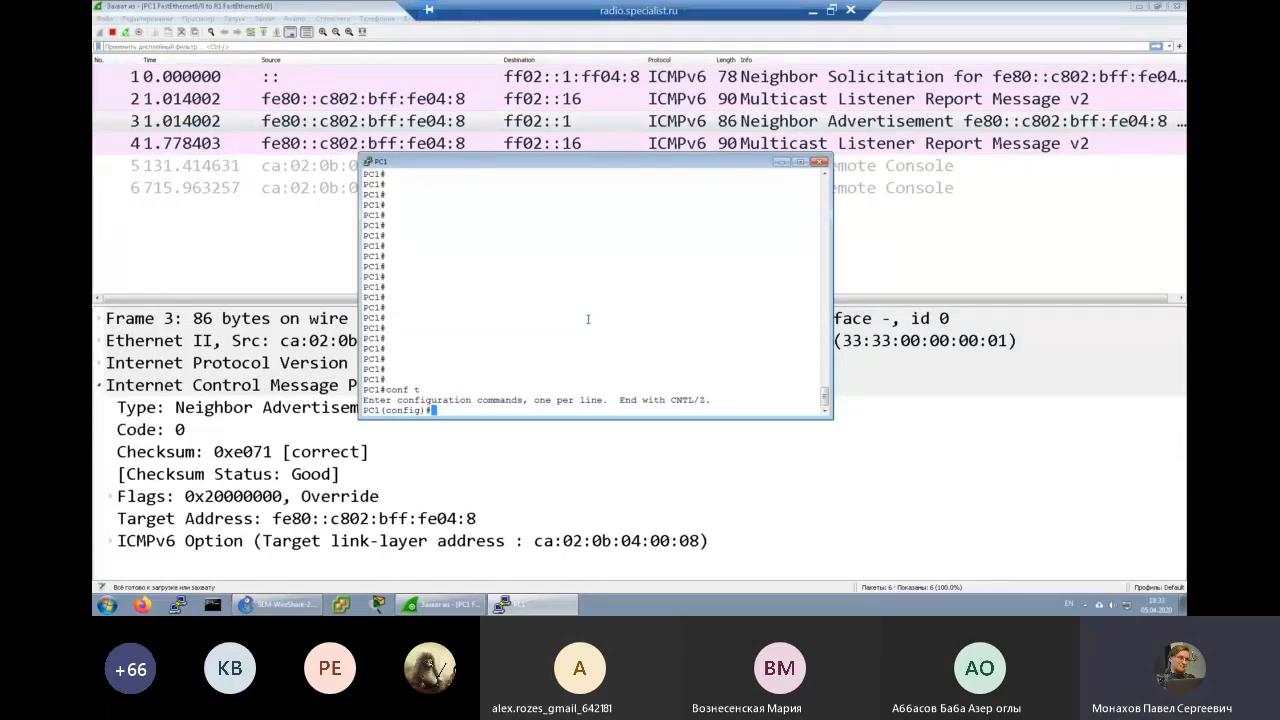
type("int f0/0")
key("Return")
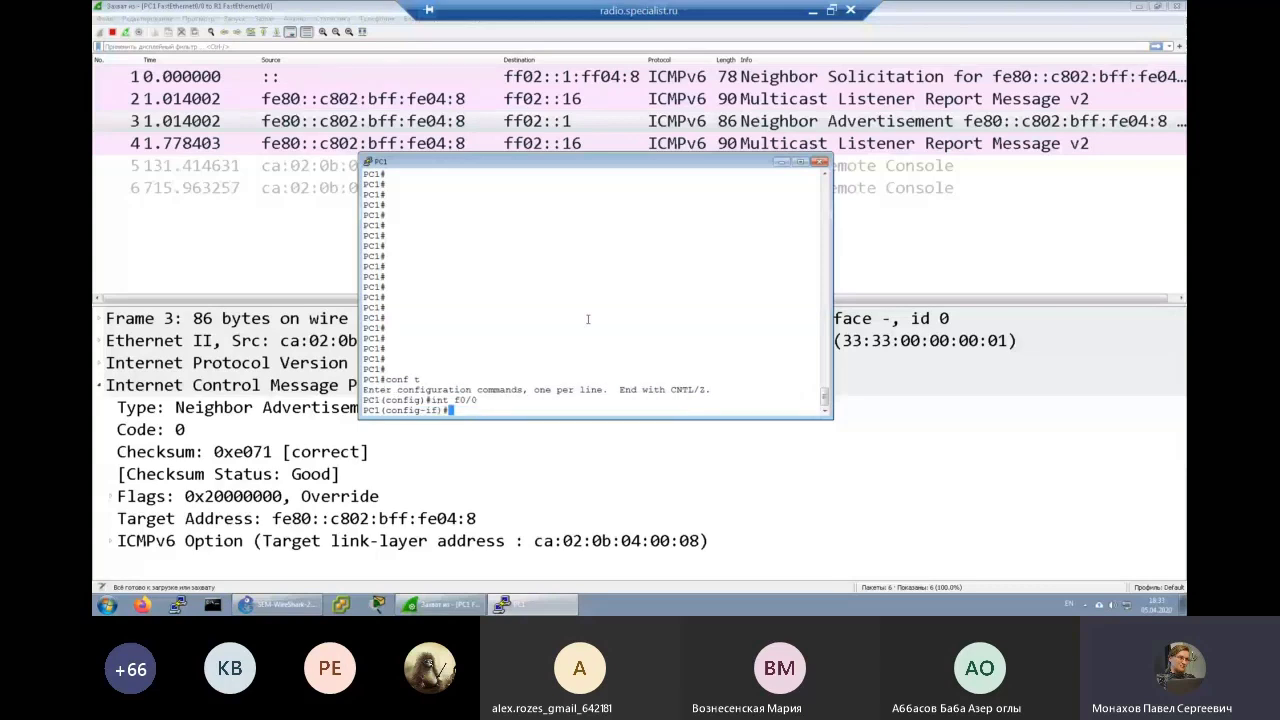
Assign the IPv6 address fe80::101 to the interface as its link-local address
type("ipv6 addr fe80::1")
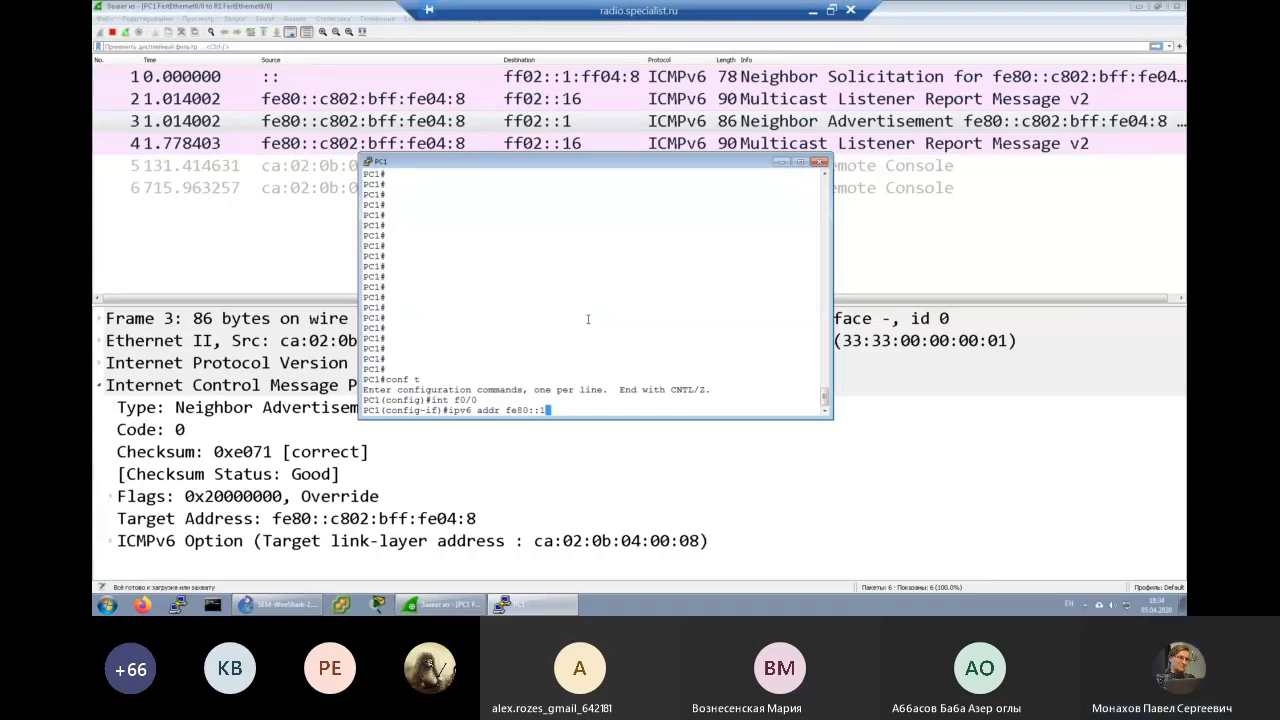
type("01")
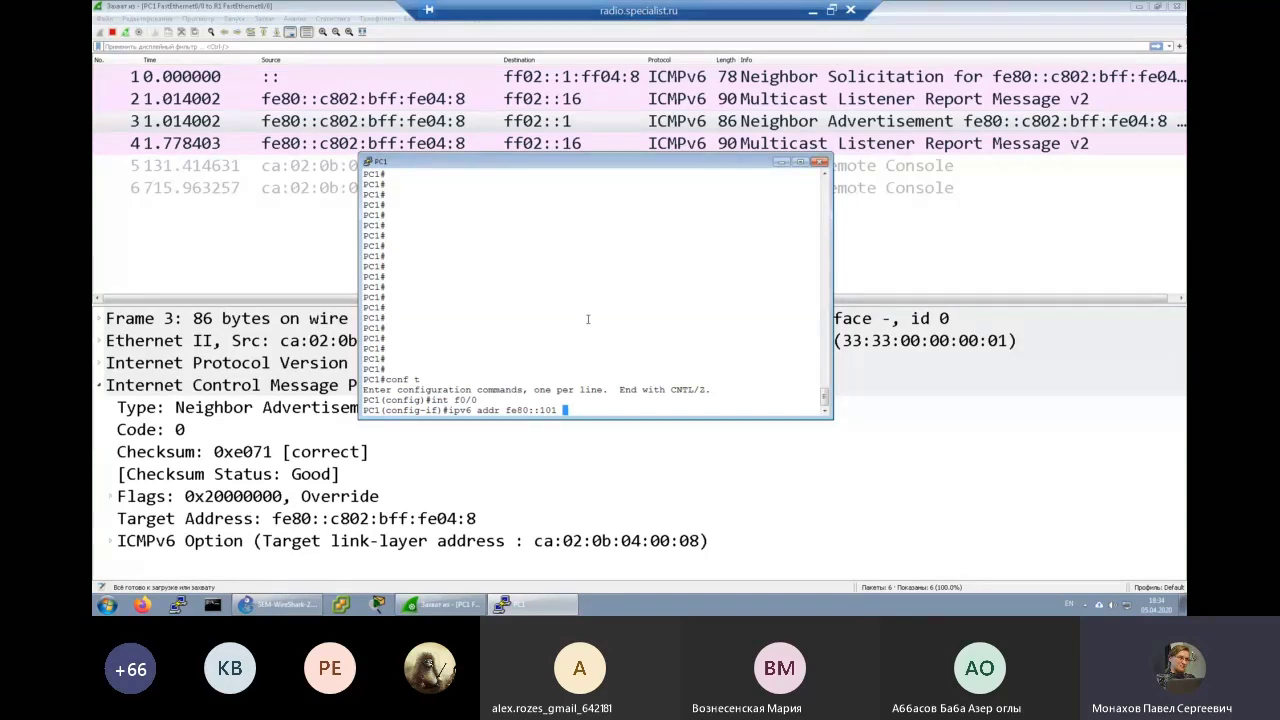
type("link-local")
key("Return")
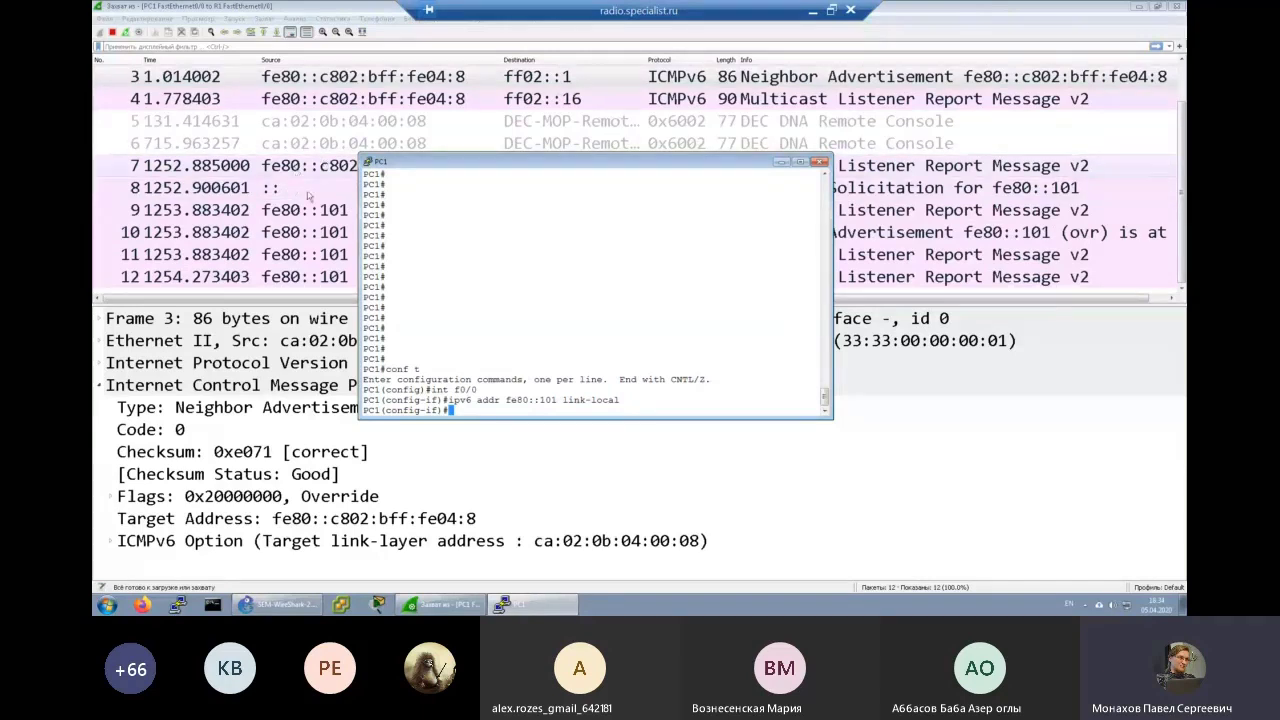
Switch to the Wireshark capture, widen the Destination column, and inspect Neighbor Solicitation frame 8 and Neighbor Advertisement frame 10
left_click(326, 6)
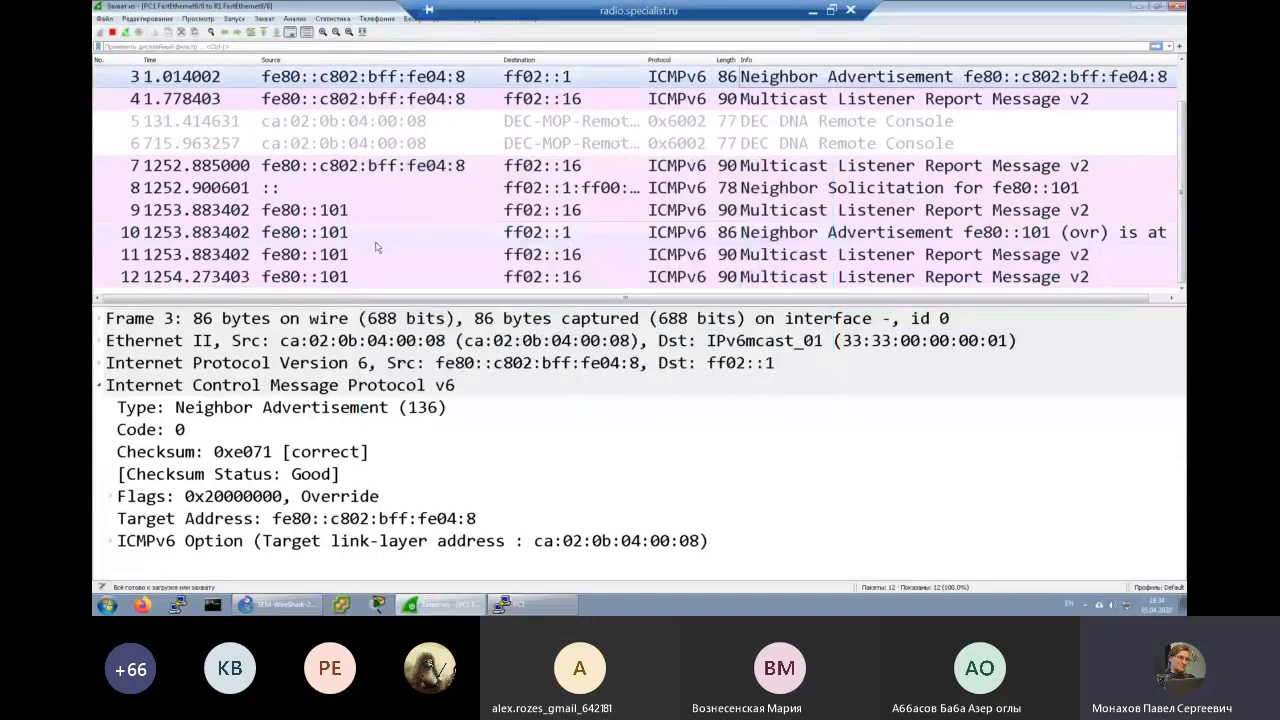
left_click(280, 192)
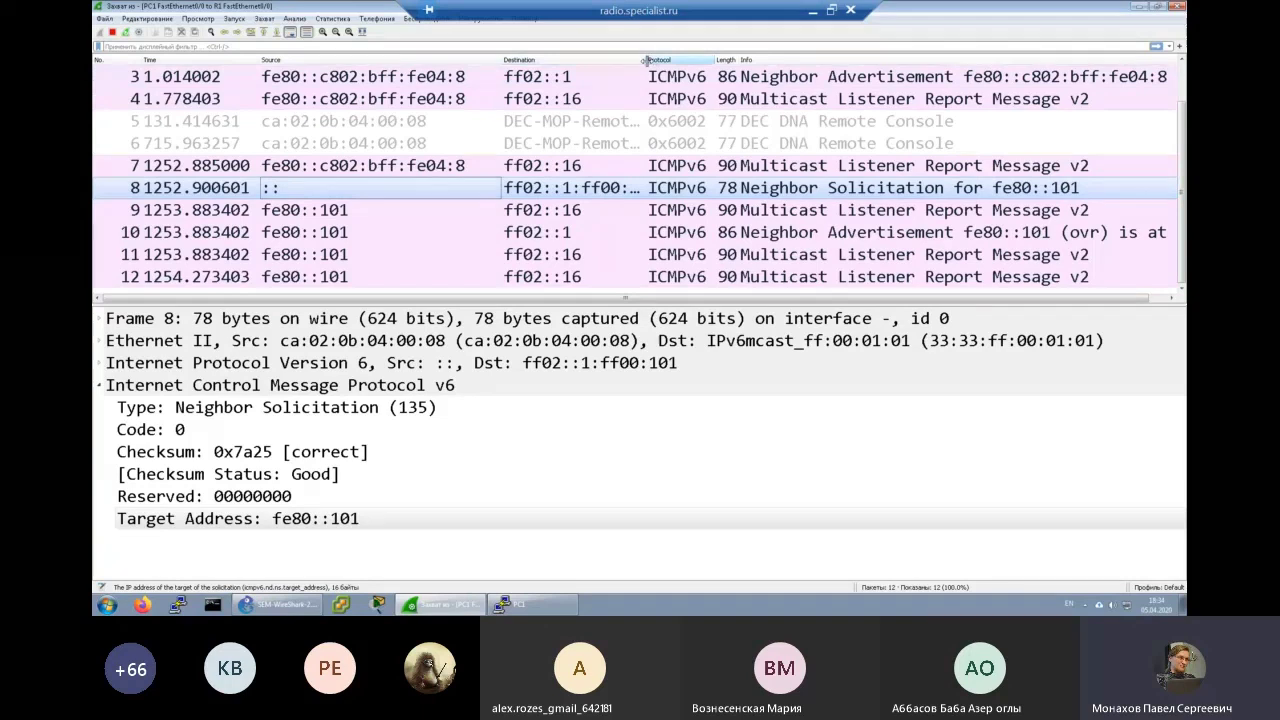
left_click_drag(645, 60, 703, 60)
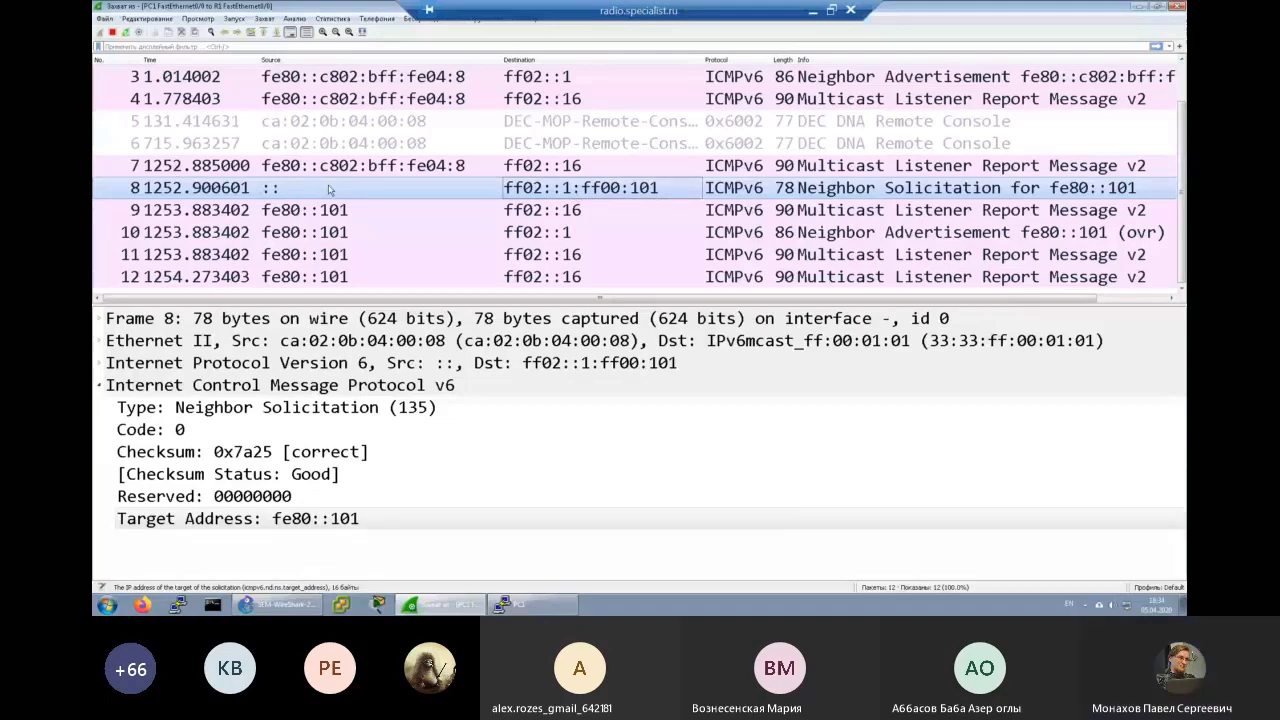
left_click(331, 232)
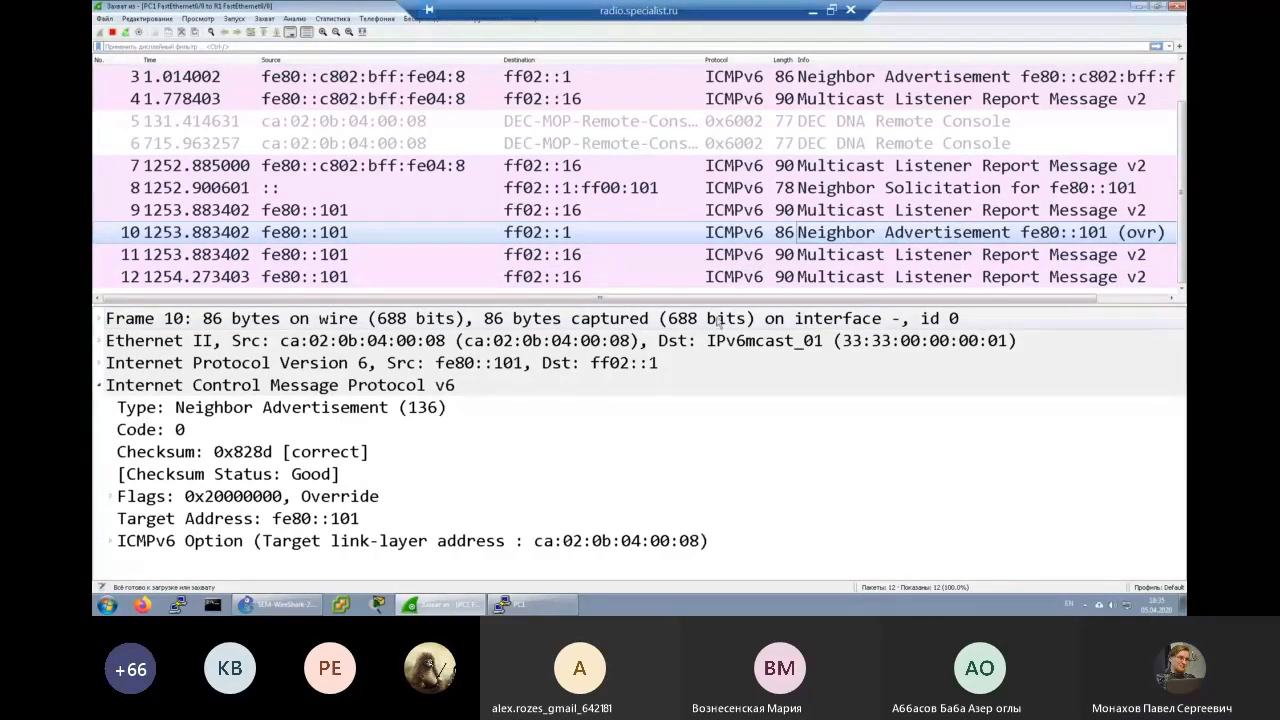
Switch back to the PC1 console, leave configuration mode with end, and clear the view with blank prompts
mouse_move(534, 613)
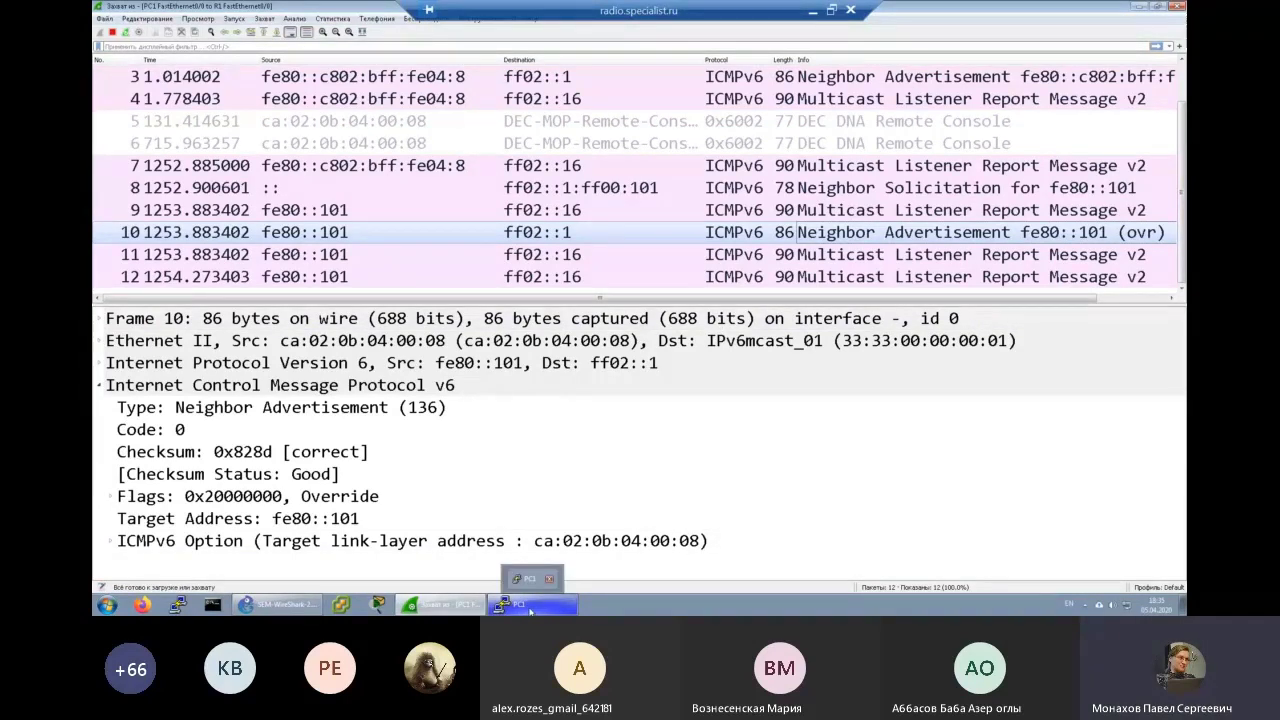
left_click(530, 612)
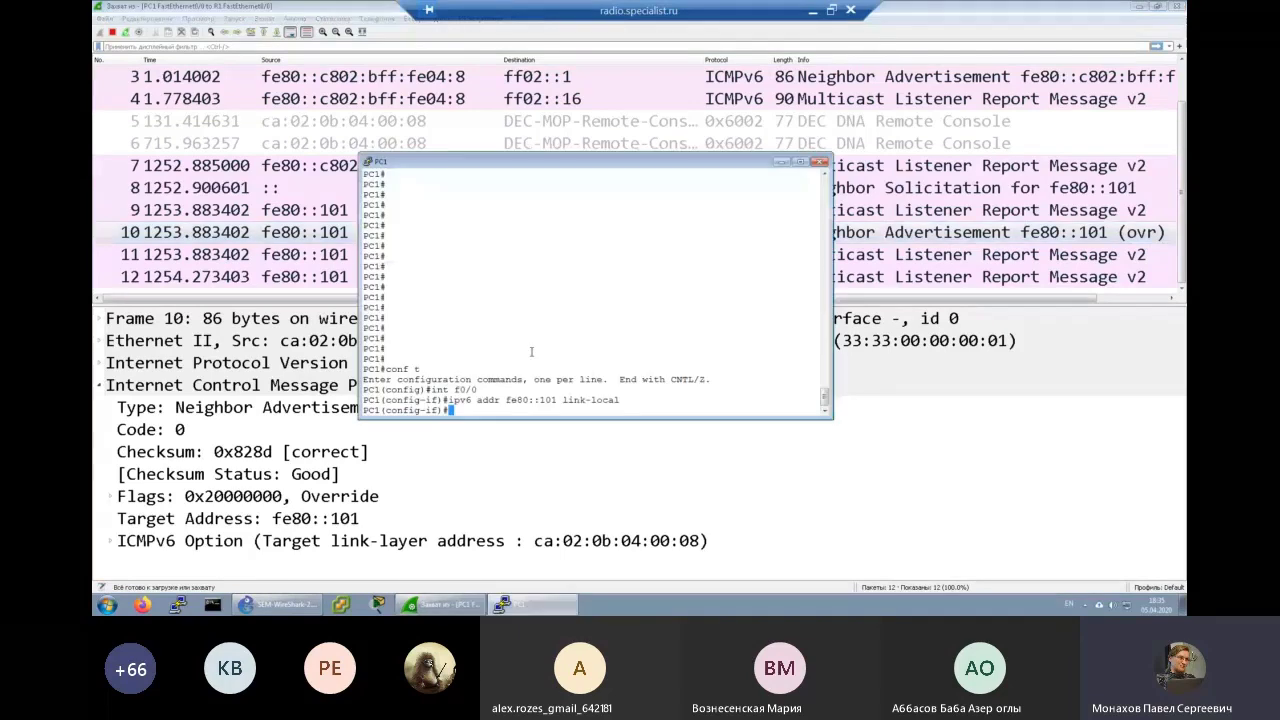
key("Return")
key("Return")
key("Return")
key("Return")
key("Return")
key("Return")
key("Return")
key("Return")
key("Return")
key("Return")
key("Return")
key("Return")
key("Return")
key("Return")
key("Return")
key("Return")
key("Return")
key("Return")
key("Return")
key("Return")
key("Return")
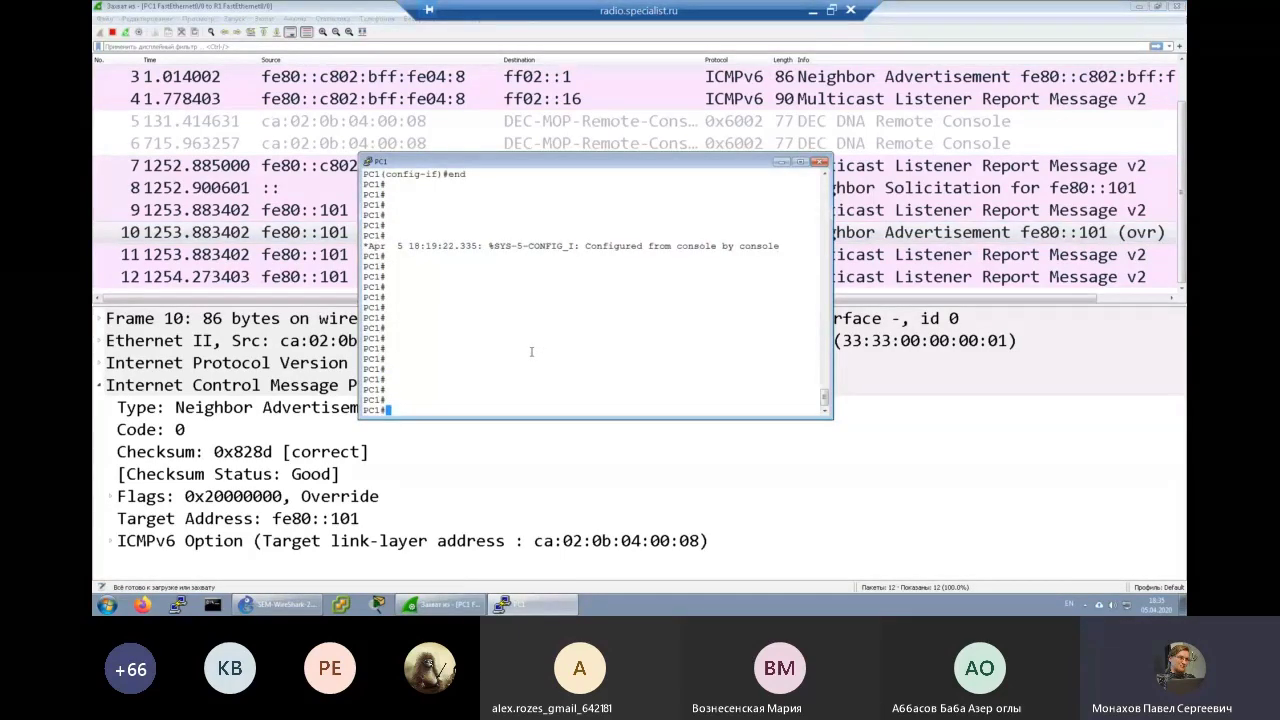
key("Return")
key("Return")
key("Return")
key("Return")
key("Return")
key("Return")
key("Return")
key("Return")
Run show ipv6 int f0/0 and examine the interface's link-local address and joined group addresses
type("show ipv6 int ")
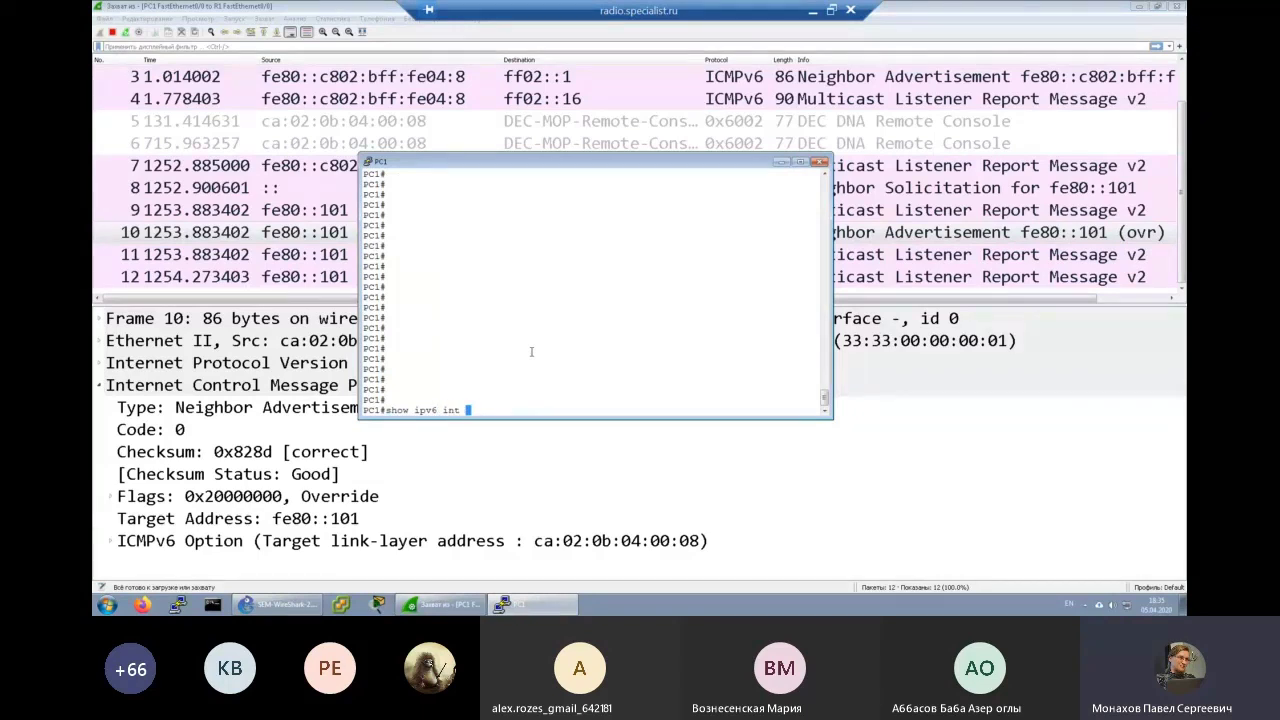
type("f0/0")
key("Return")
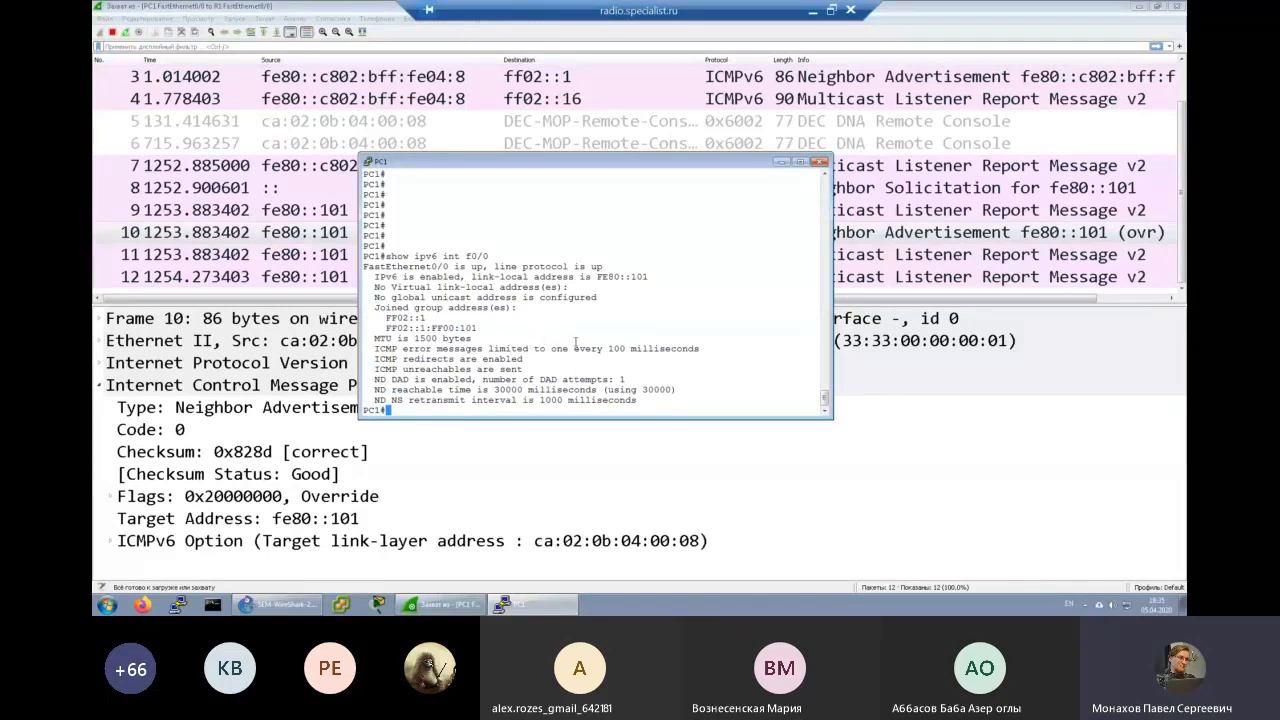
left_click_drag(599, 275, 650, 280)
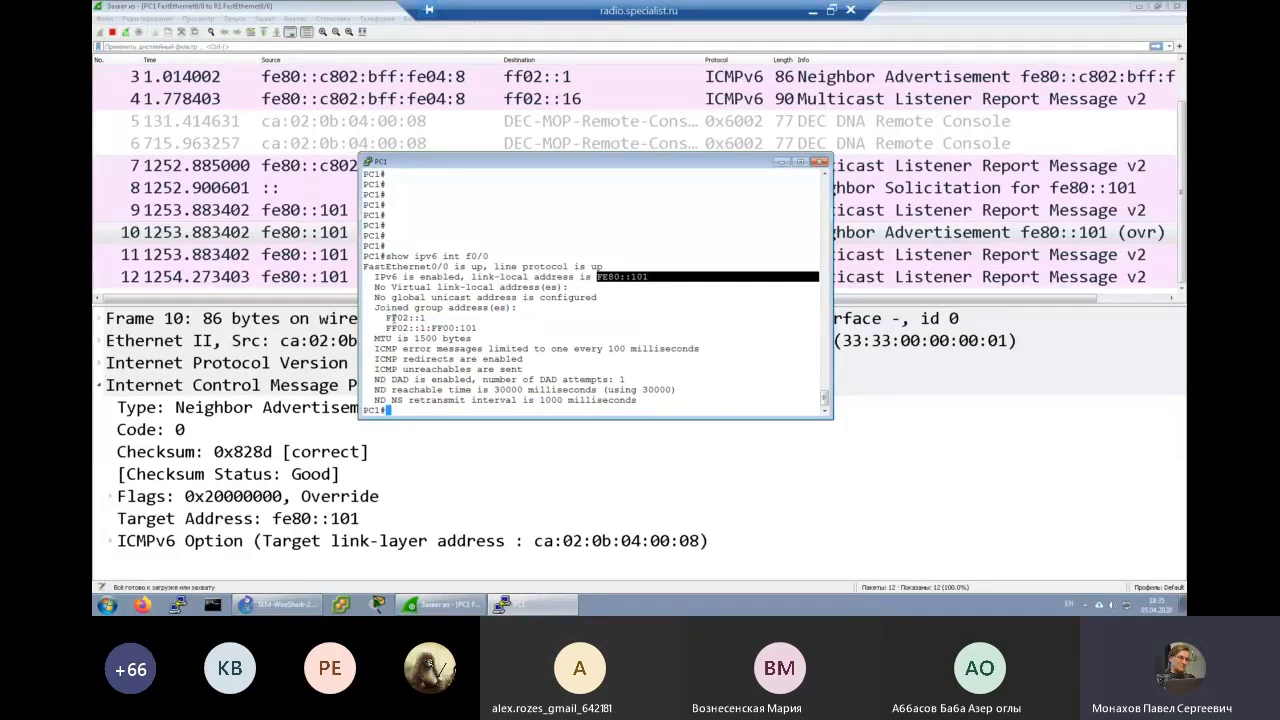
left_click_drag(383, 315, 433, 318)
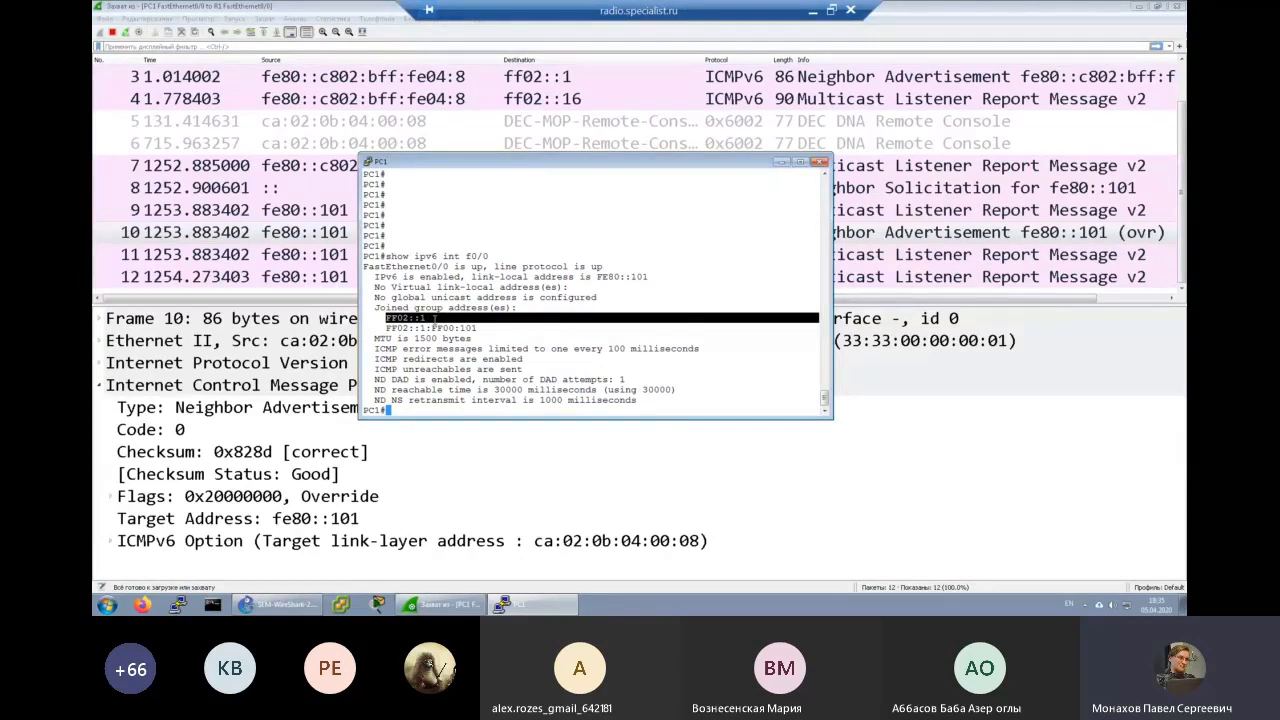
left_click_drag(381, 328, 464, 328)
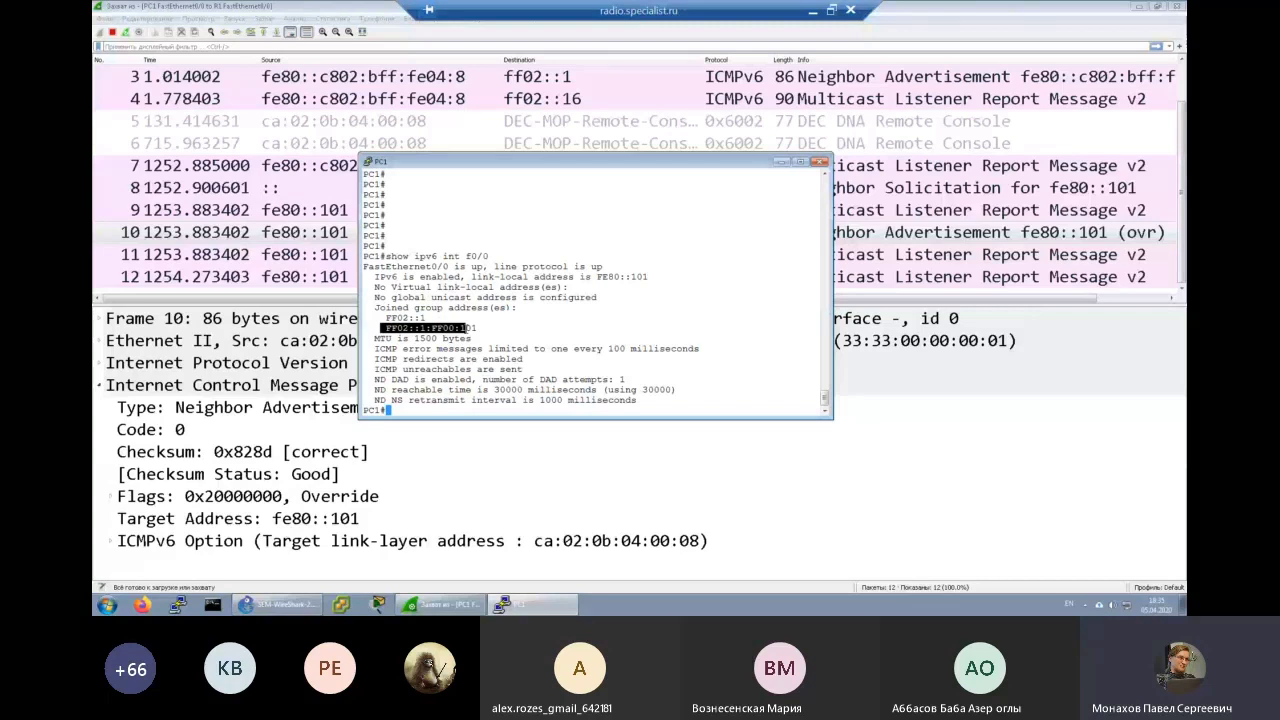
left_click_drag(465, 328, 477, 328)
left_click_drag(478, 328, 422, 338)
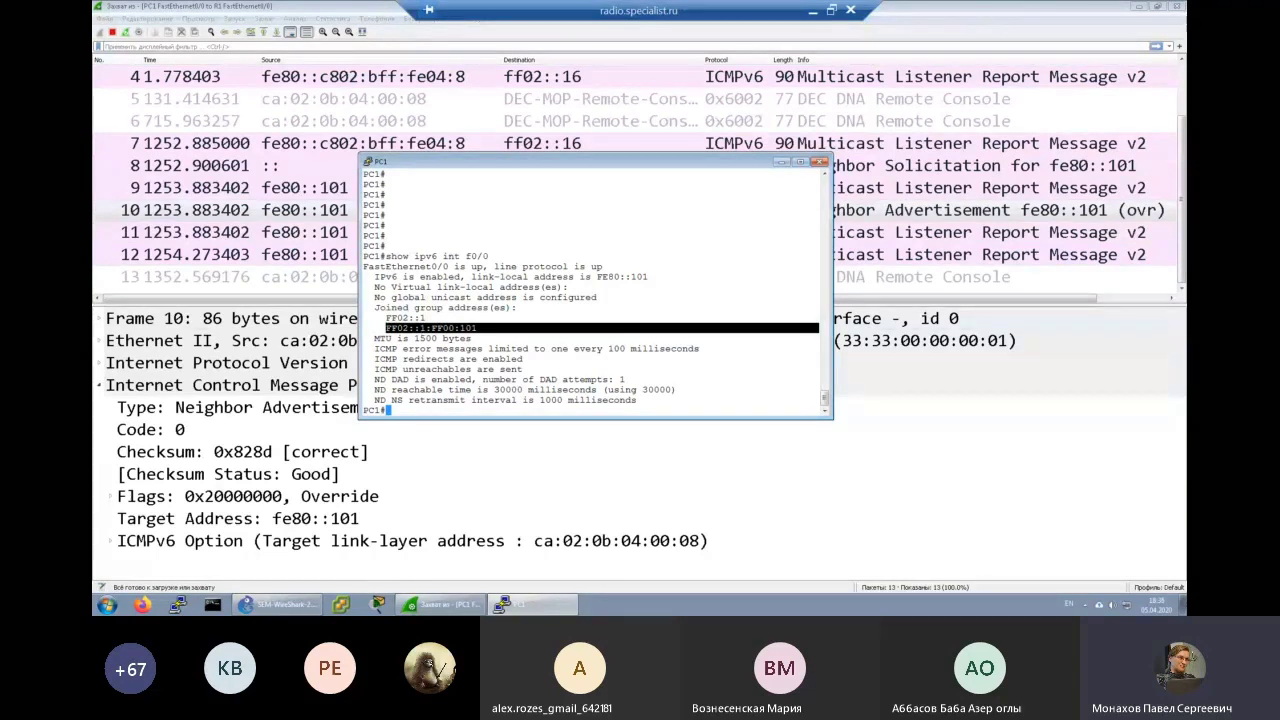
key("Return")
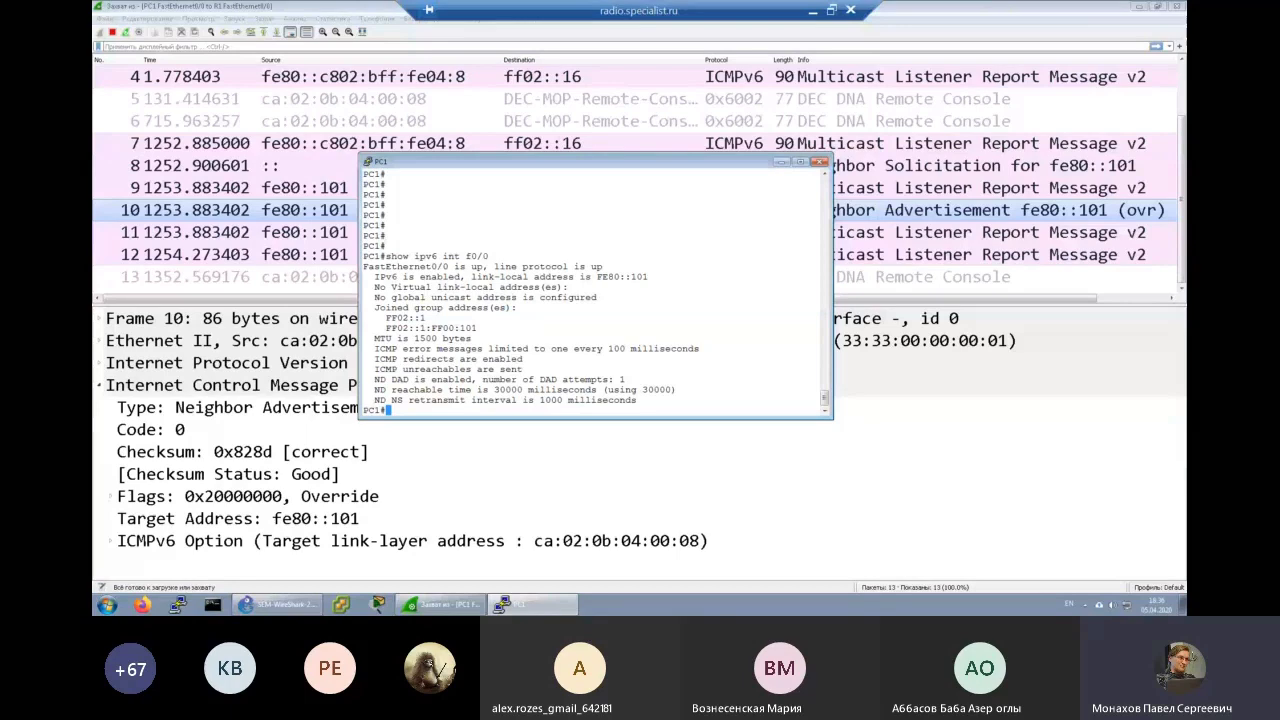
Switch to the Wireshark capture and enlarge the packet list to fit more frames, starting from frame 1
left_click(320, 386)
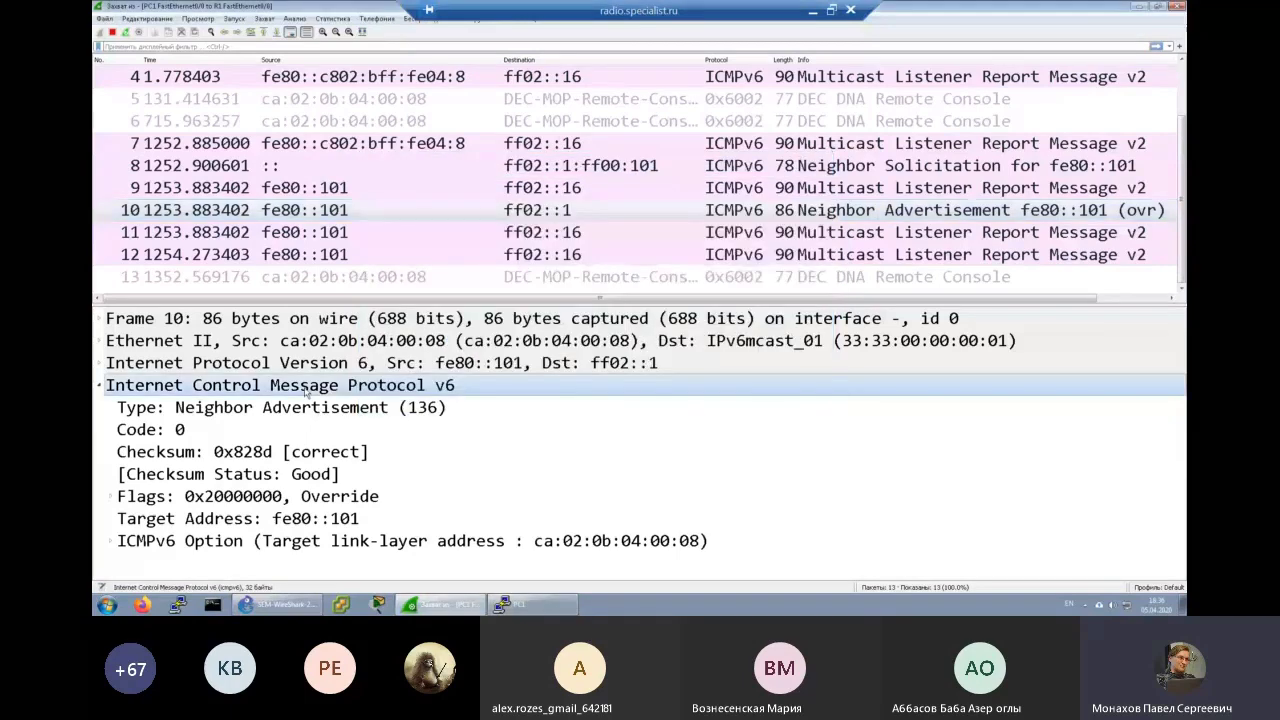
scroll(430, 230, "up", 1)
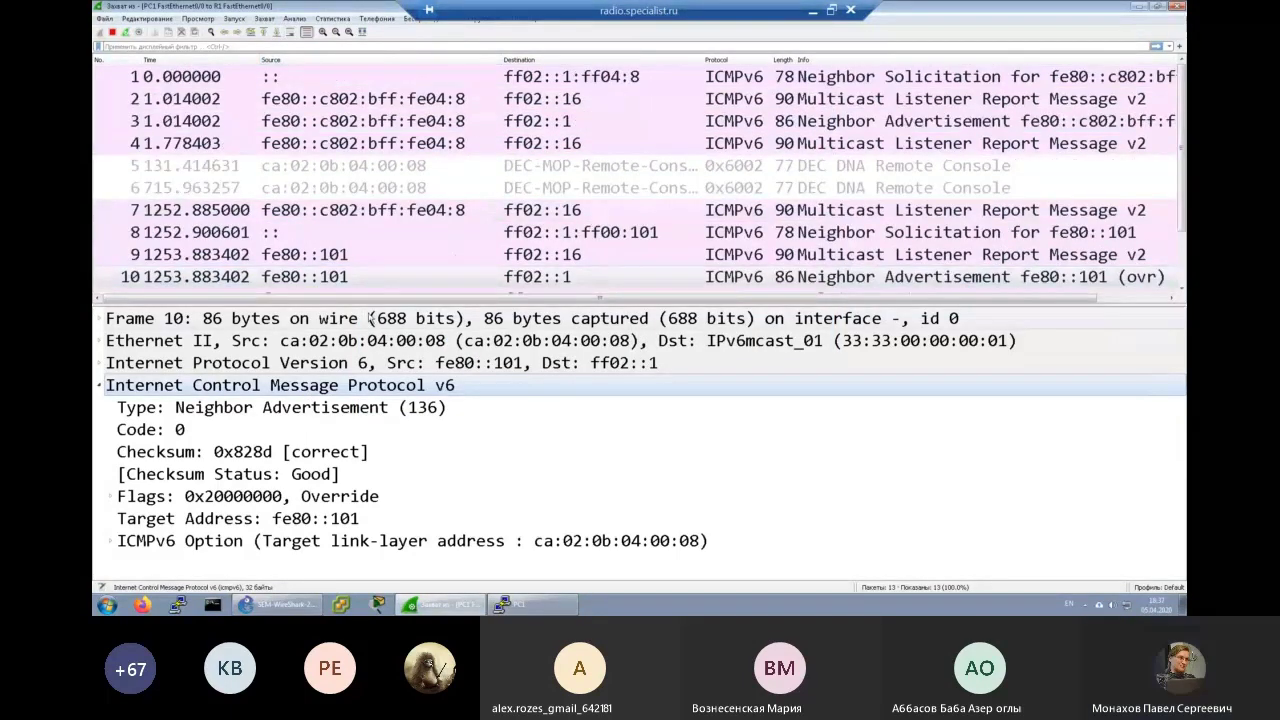
left_click_drag(387, 297, 386, 338)
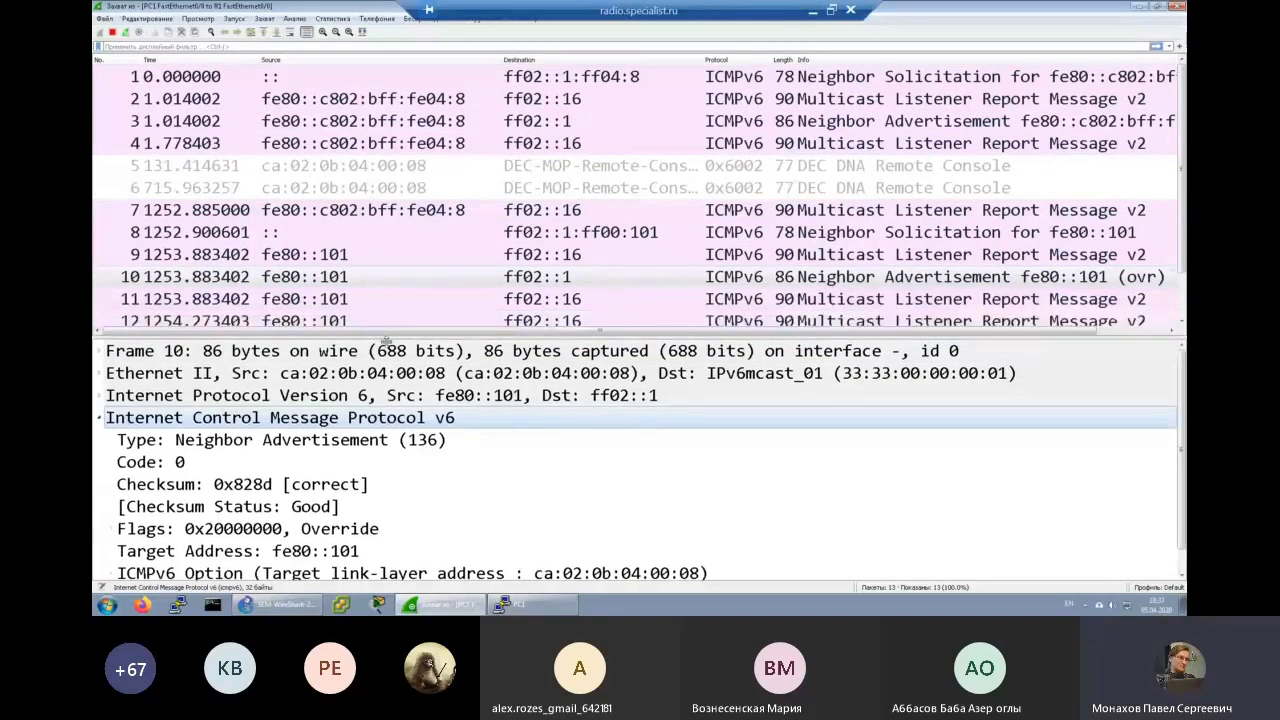
Inspect the Neighbor Solicitation in frame 1, comparing its ICMPv6 target address with its multicast destination
left_click(556, 80)
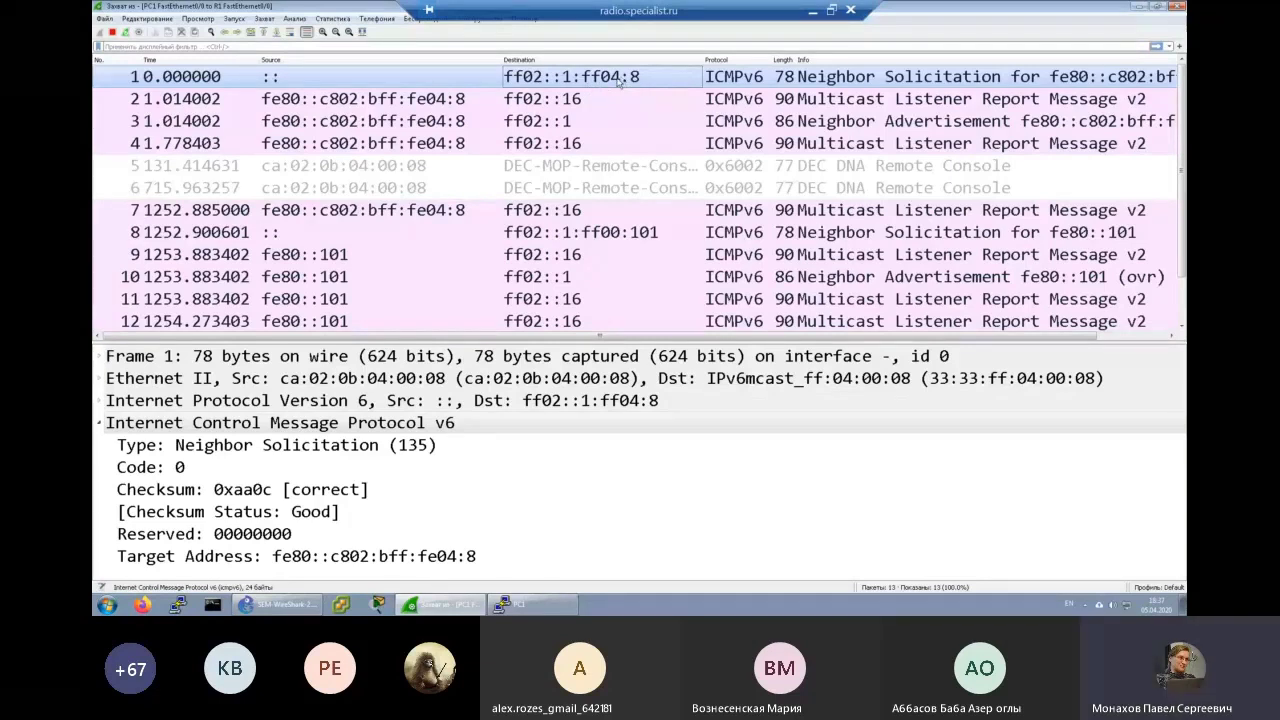
left_click(212, 427)
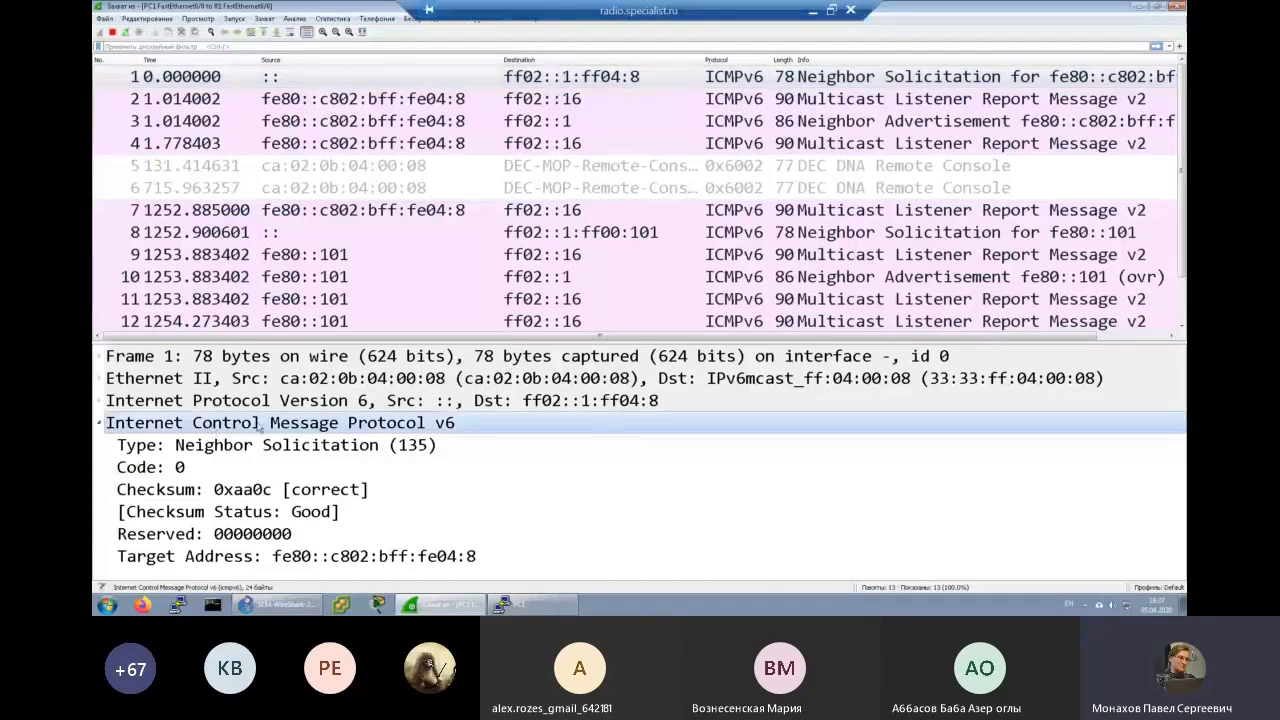
left_click(271, 558)
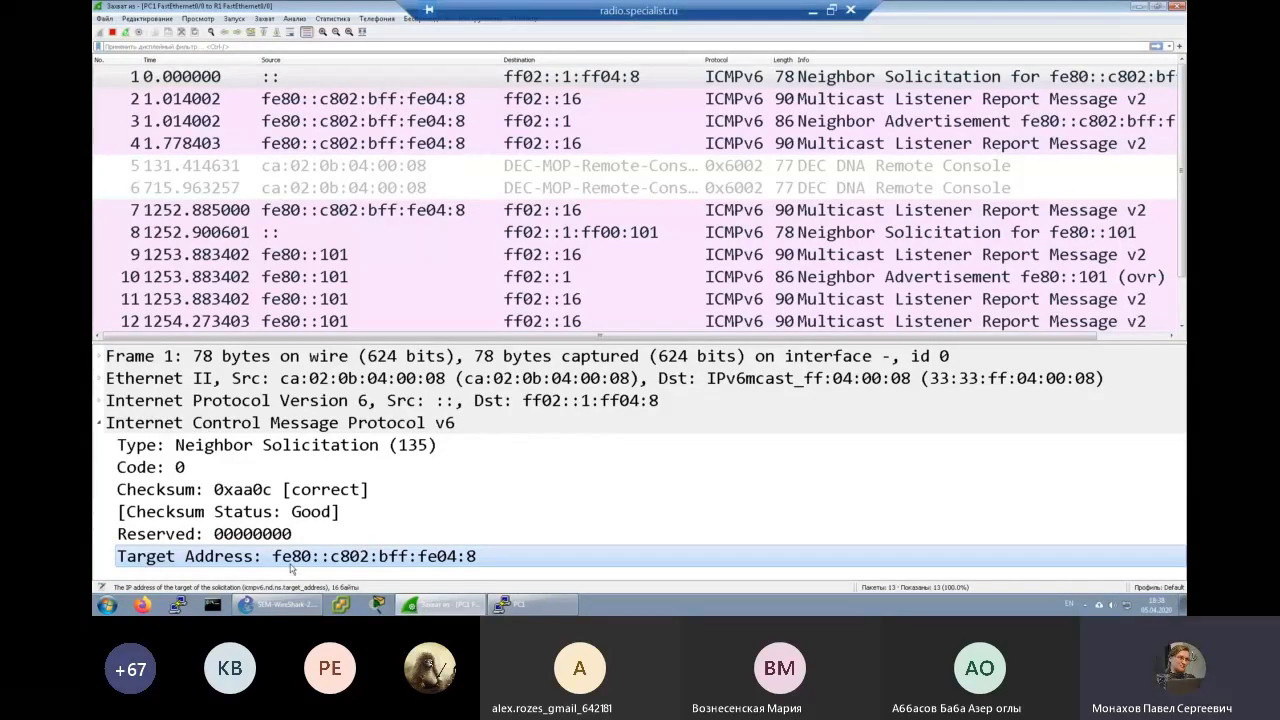
left_click(606, 77)
left_click(524, 85)
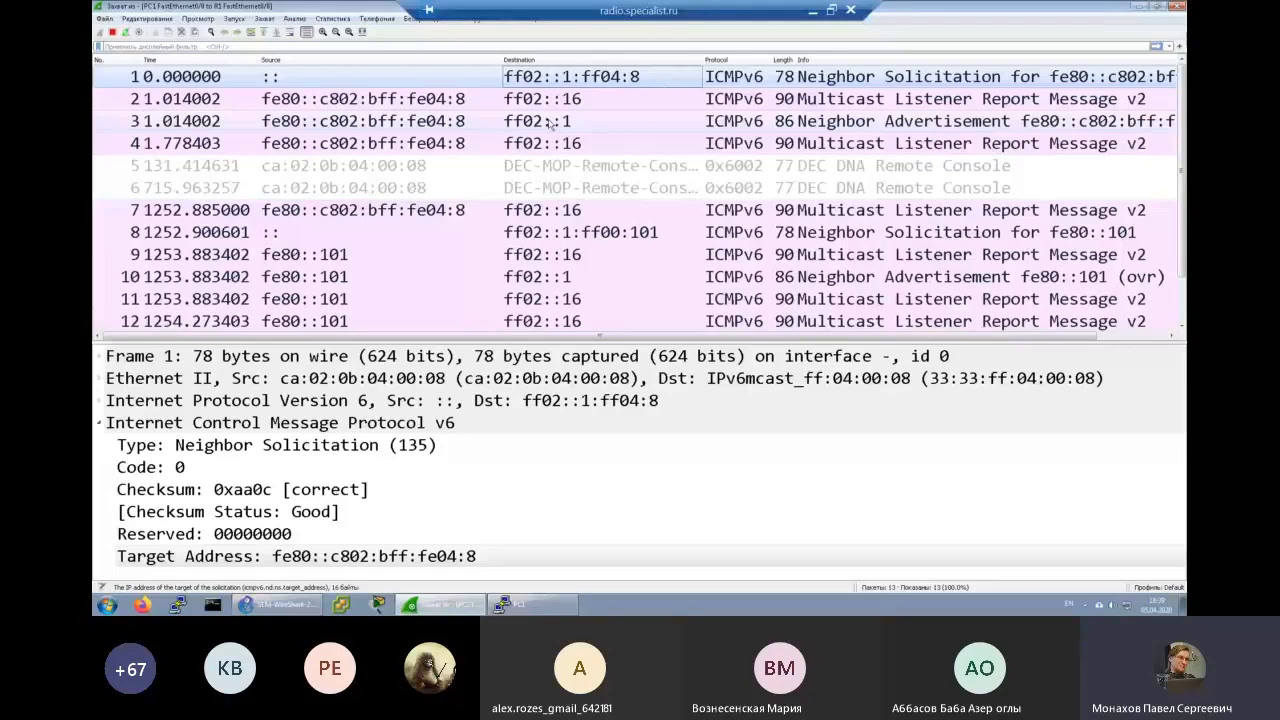
Return to frame 1 in the packet list and highlight the Target Address field in its ICMPv6 details
left_click(549, 122)
key("Up")
key("Up")
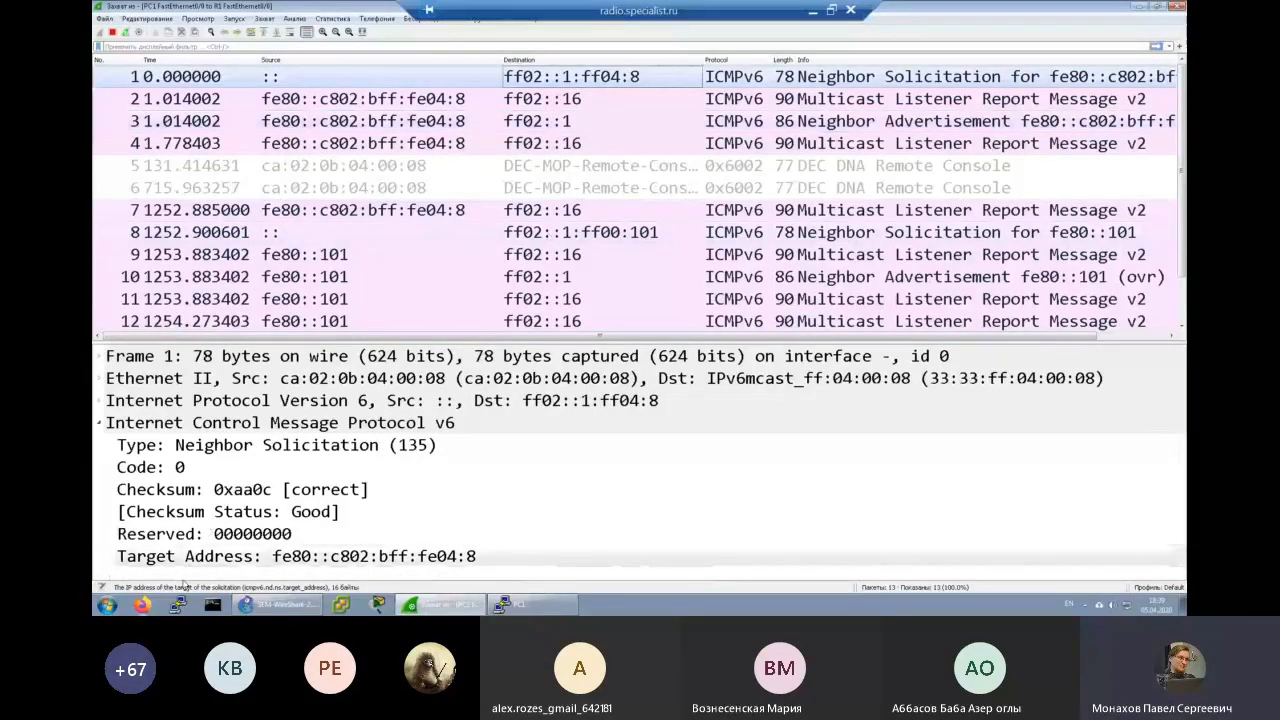
left_click(445, 558)
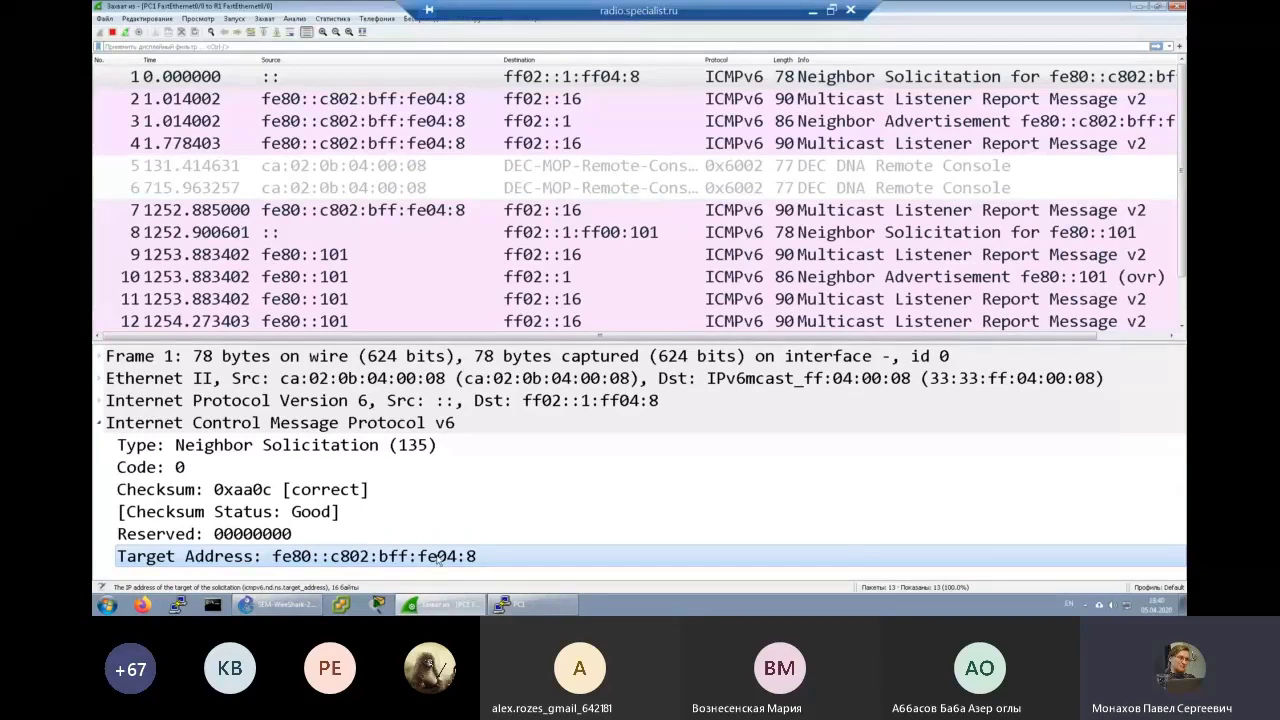
Switch to the Notepad notes and add the link-local prefix fe80:0000:0000:0000 a few lines below the Solicited Multicast address
left_click(812, 10)
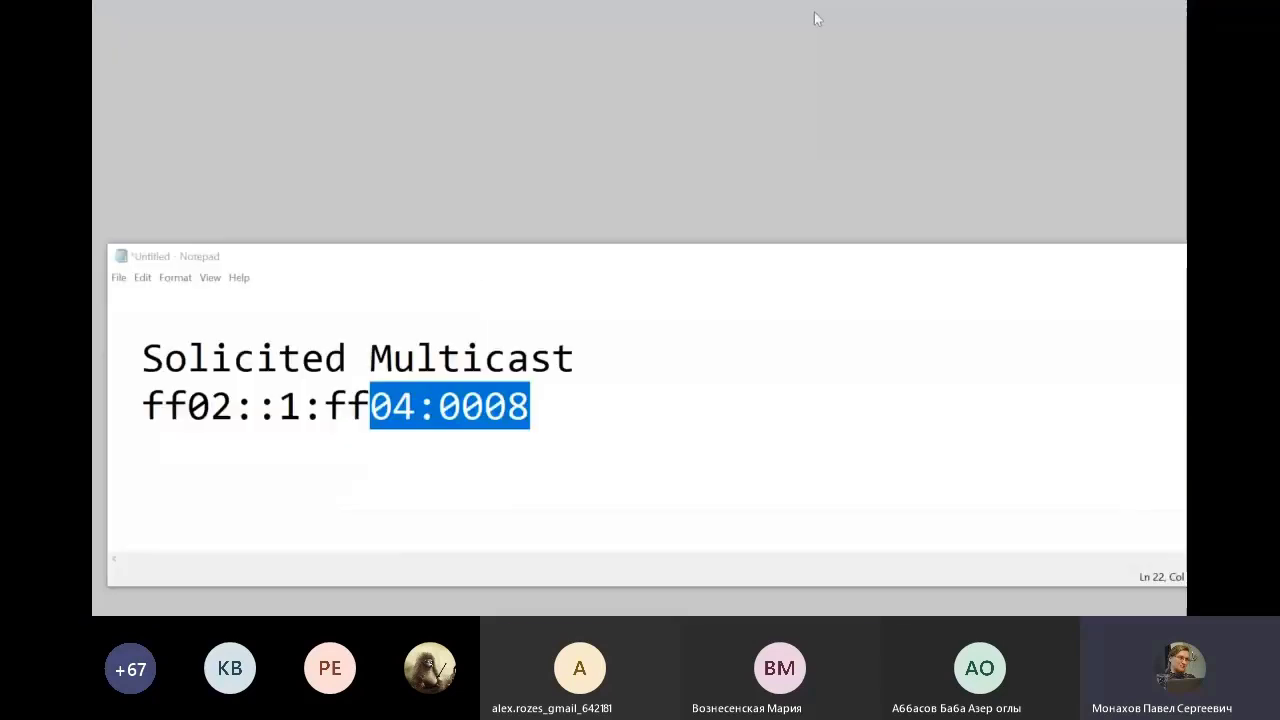
key("Return")
key("Return")
key("Return")
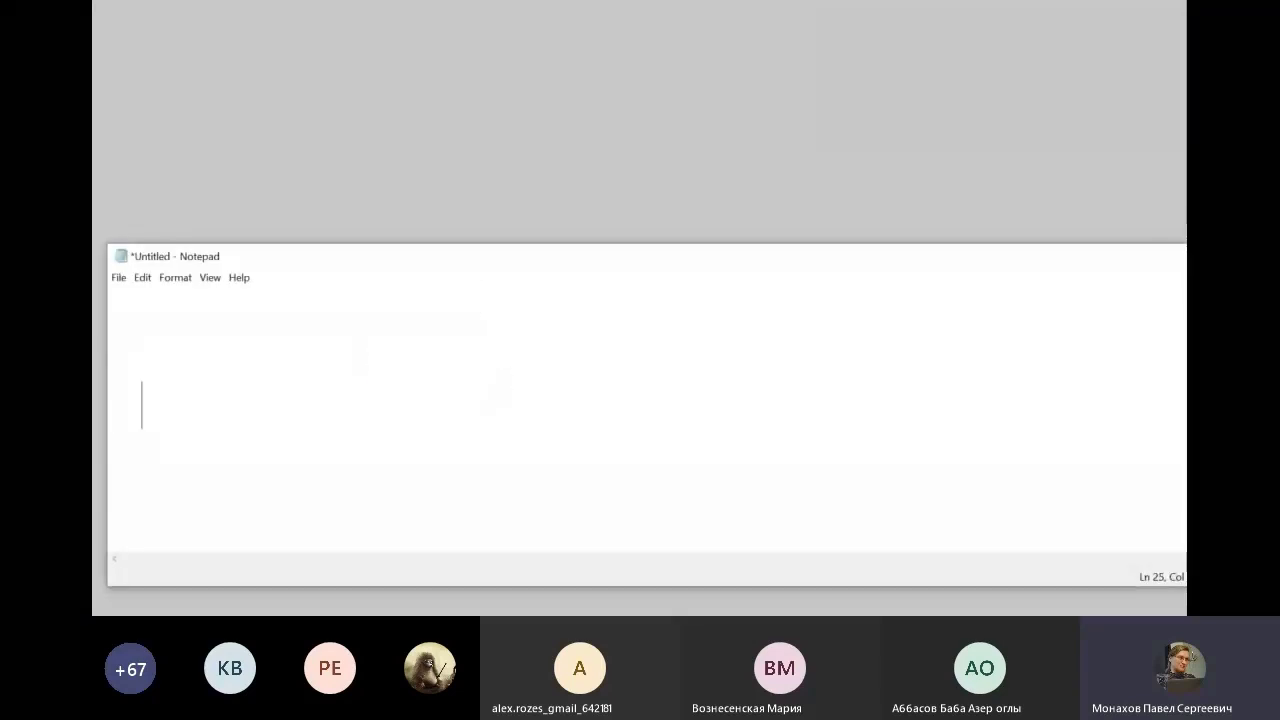
type("fe80")
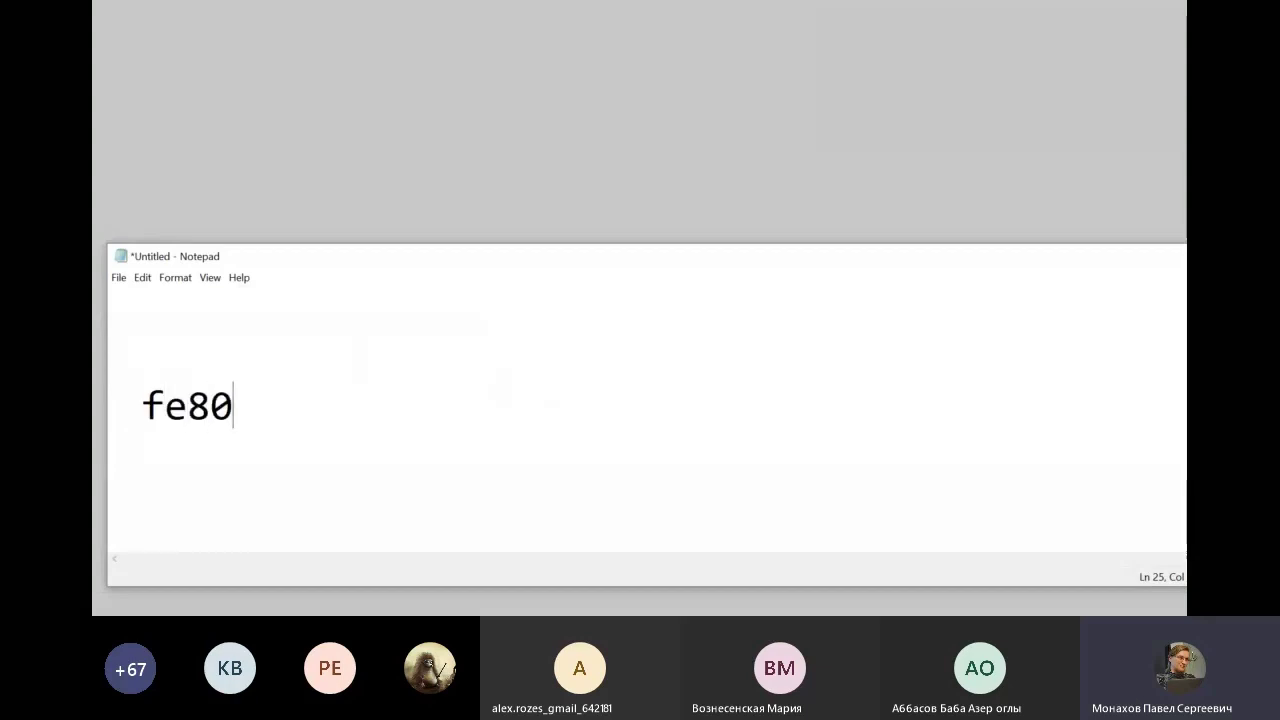
type("::")
key("BackSpace")
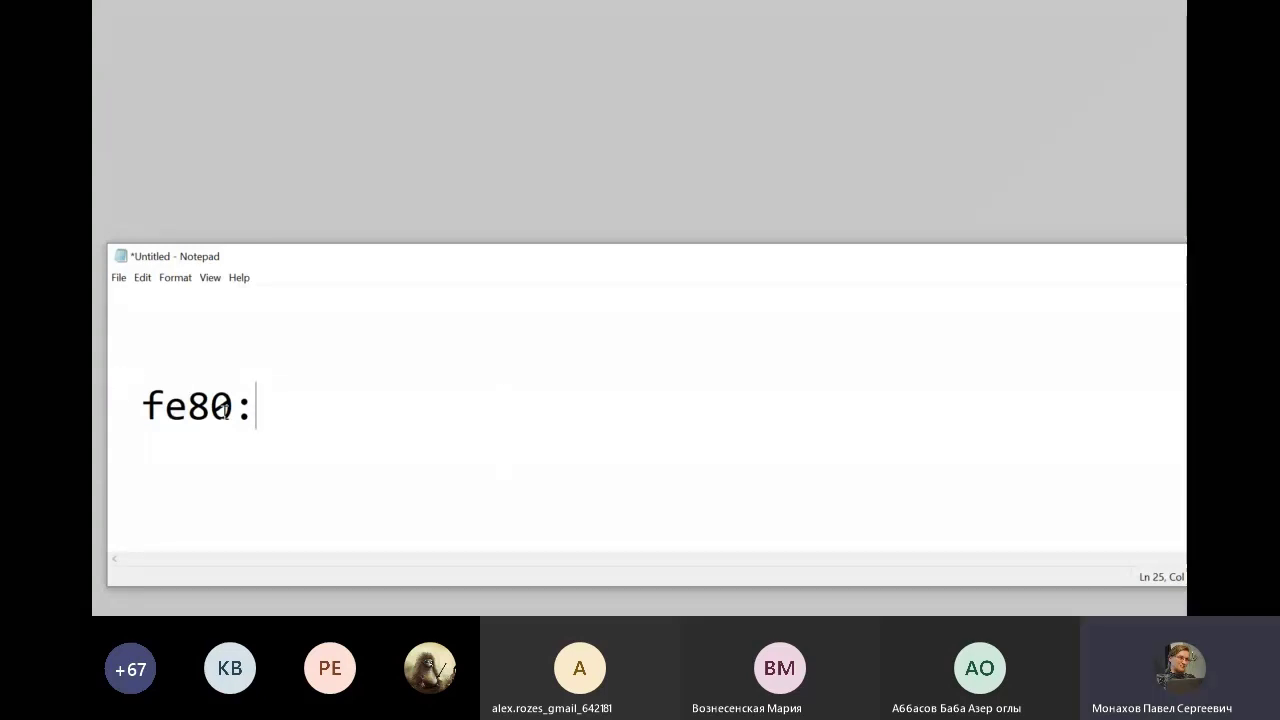
type("0000")
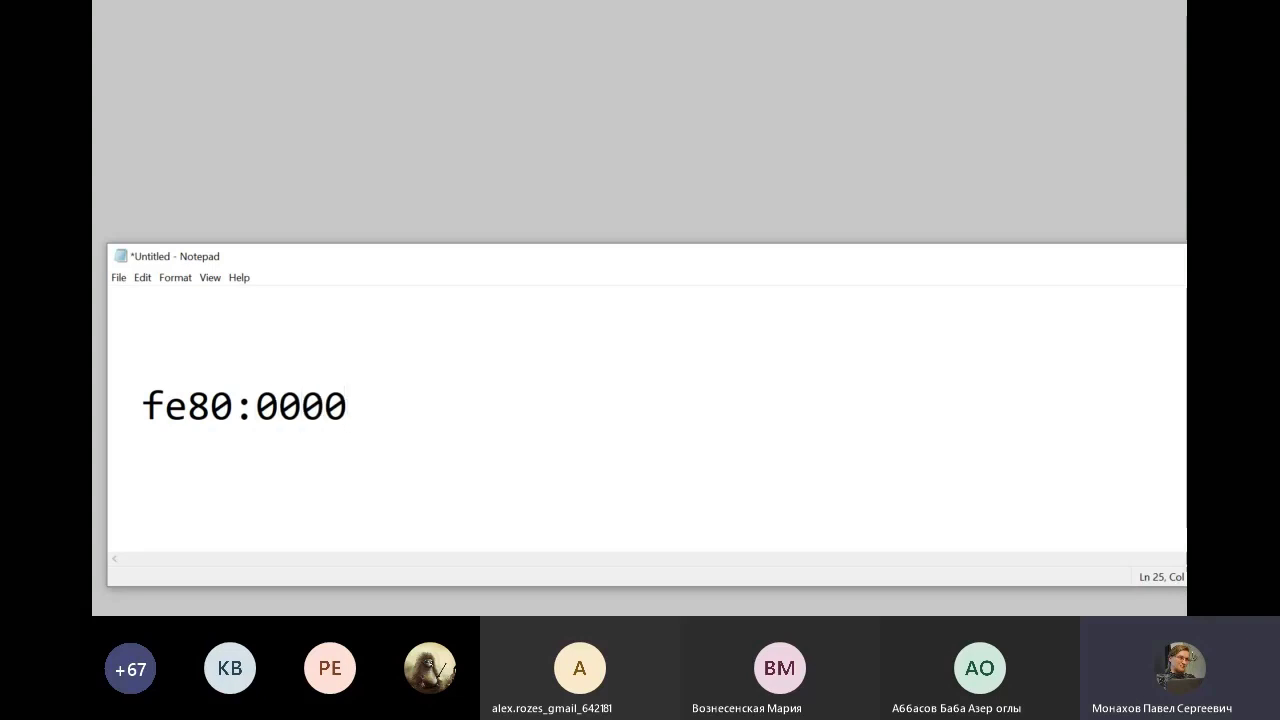
type(":0000:00")
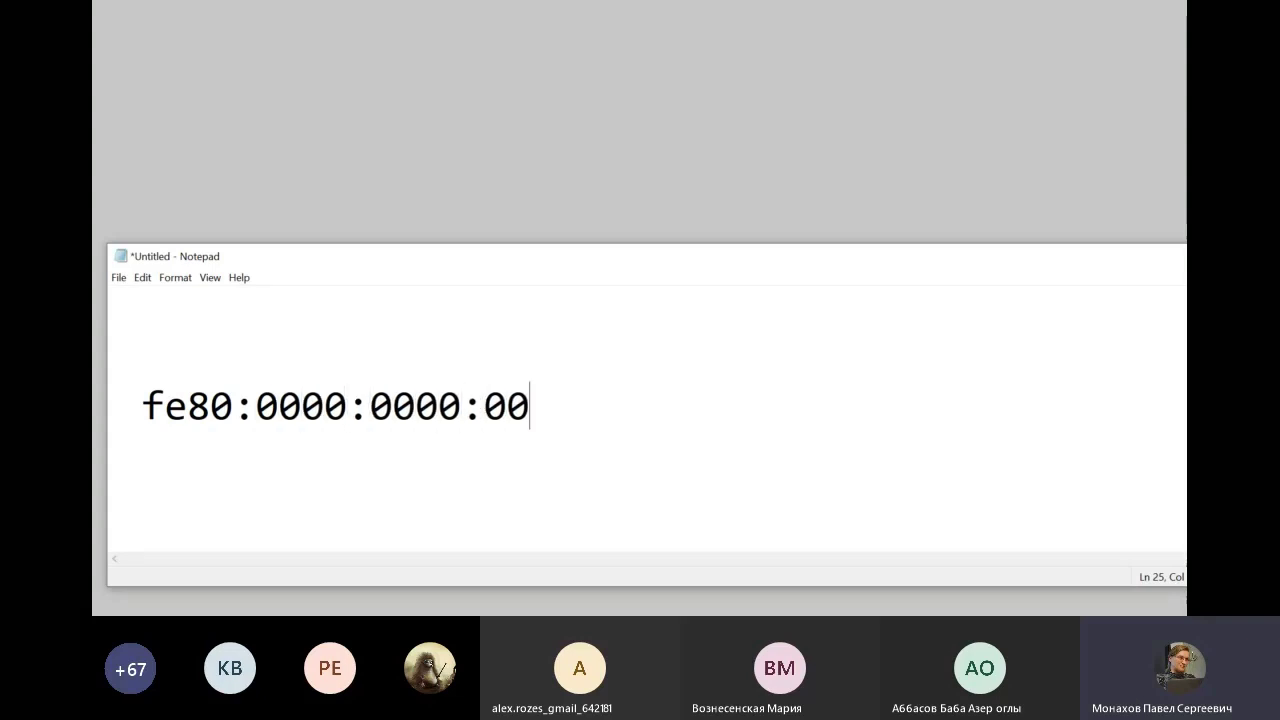
type("00")
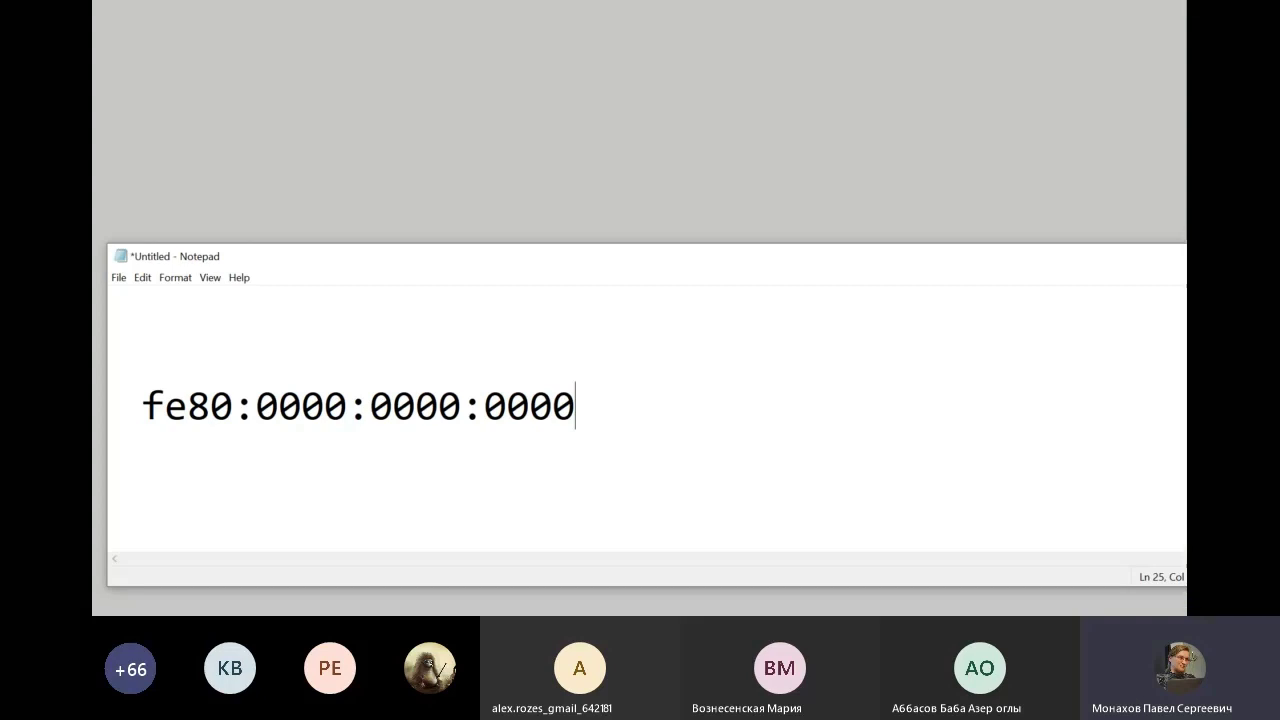
Add the note "ICMPv6 = ARP" below the fe80 prefix, leaving one blank line between them
key("Return")
key("Return")
type("UCN")
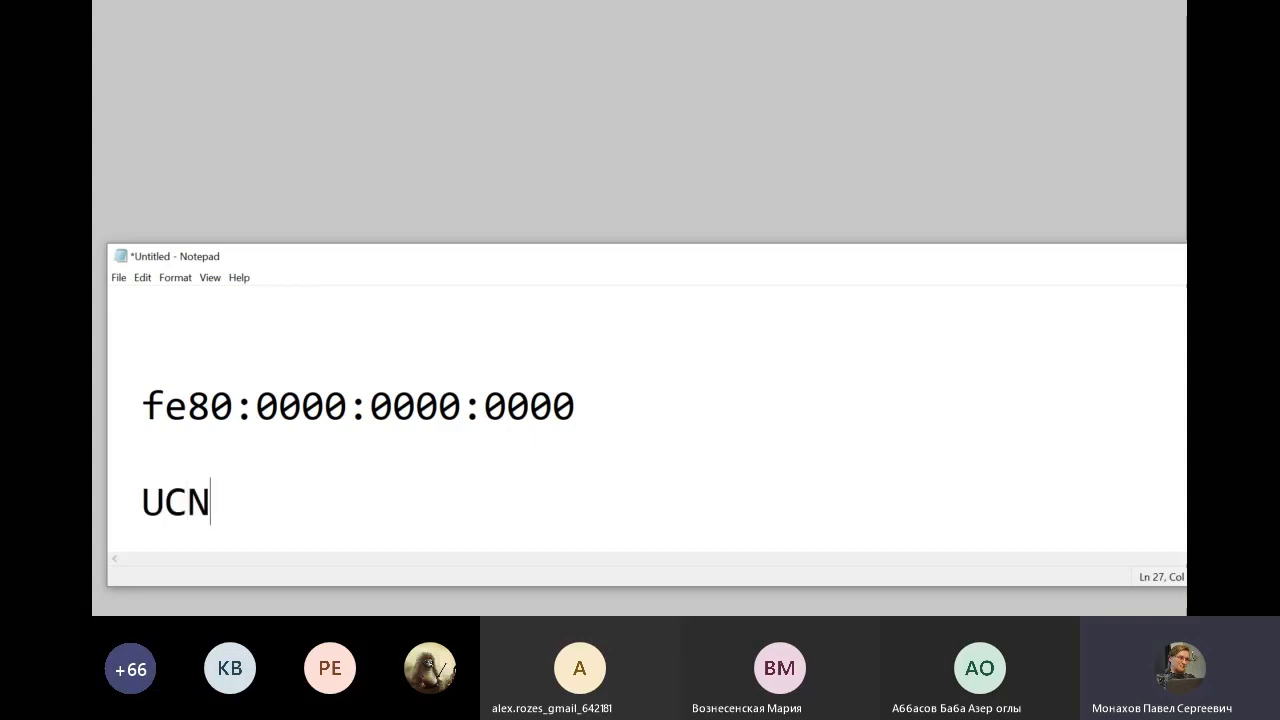
key("BackSpace")
key("BackSpace")
key("BackSpace")
type("ICM")
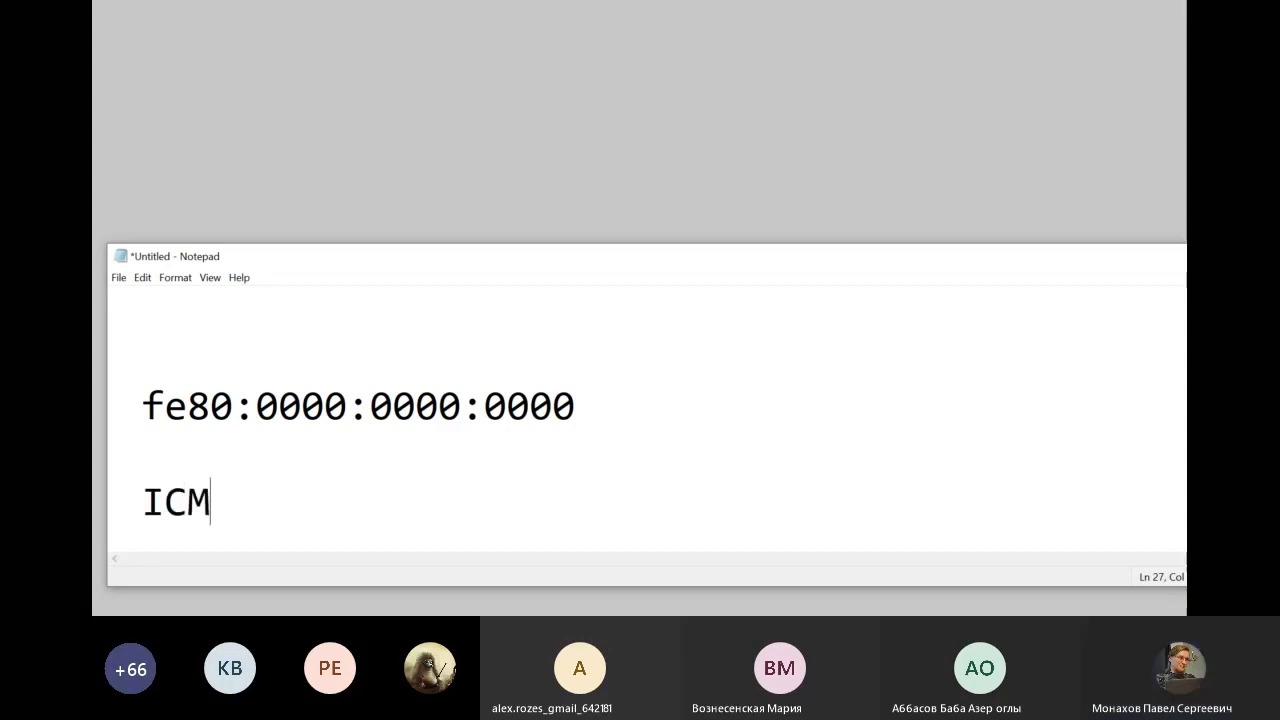
type("Pv6 = ARP")
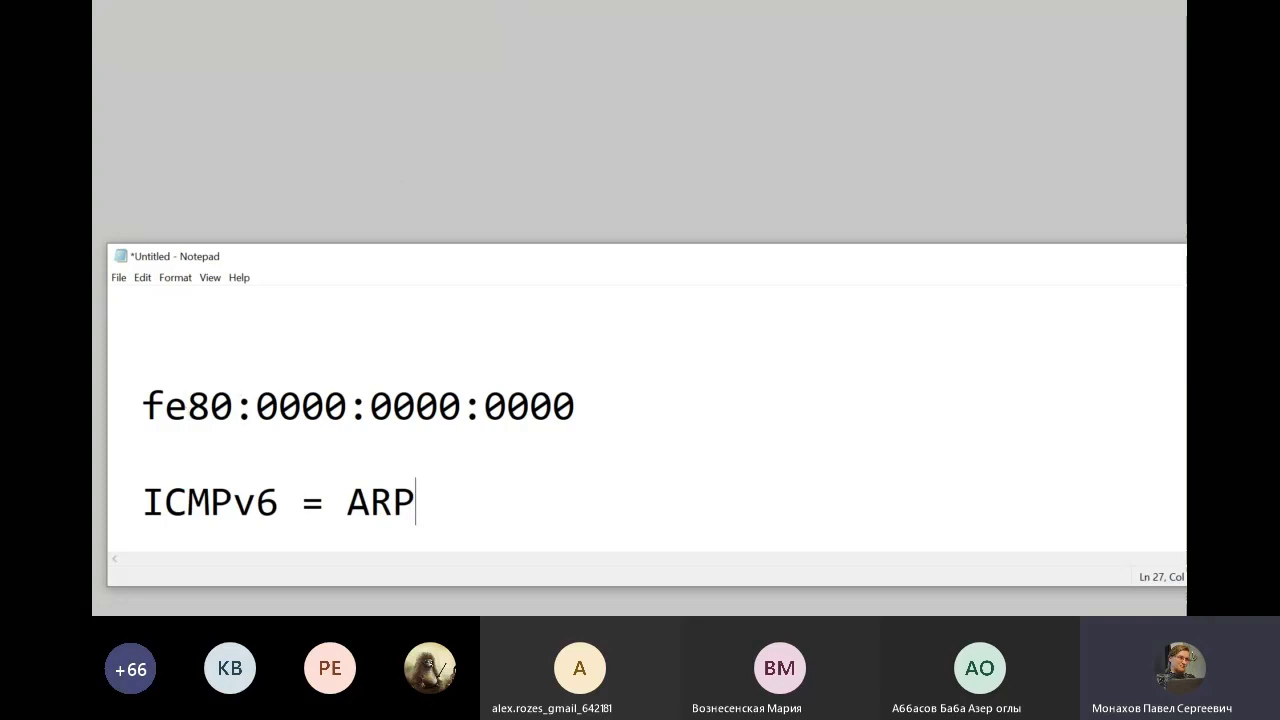
Switch back to the Wireshark capture and examine the source and destination MAC addresses in frame 1's Ethernet II header
key("alt+Tab")
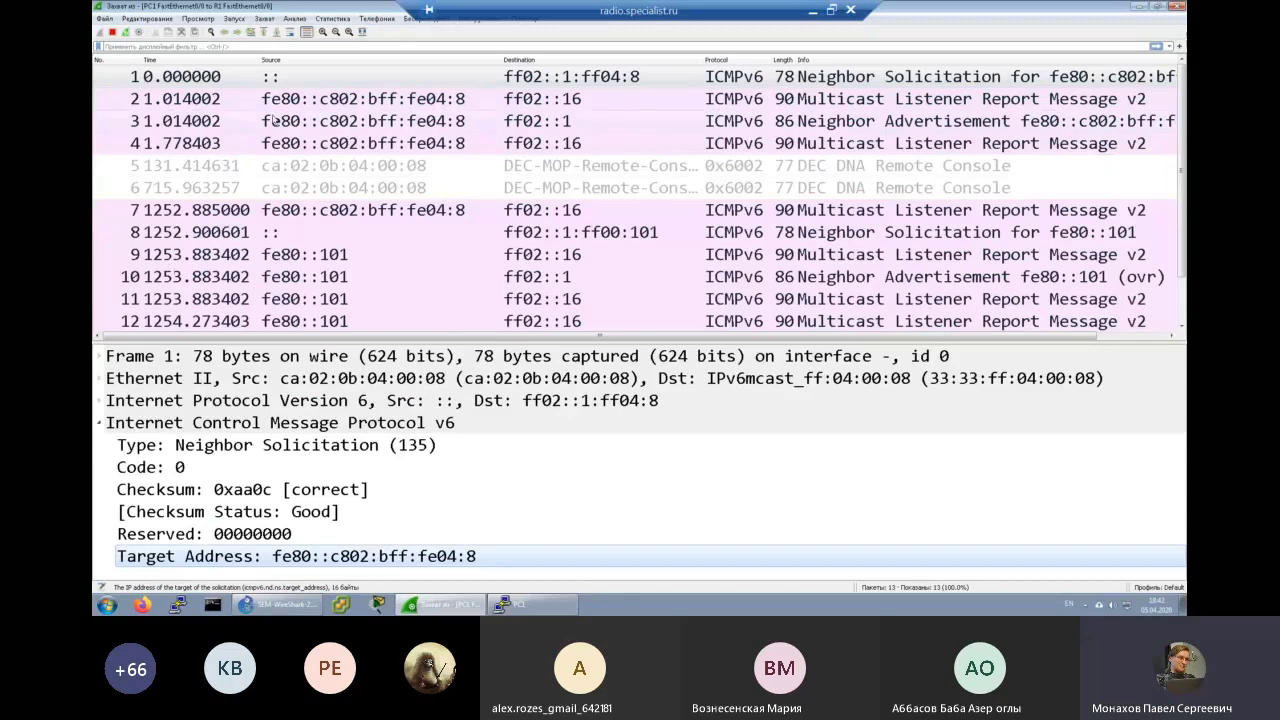
left_click(303, 76)
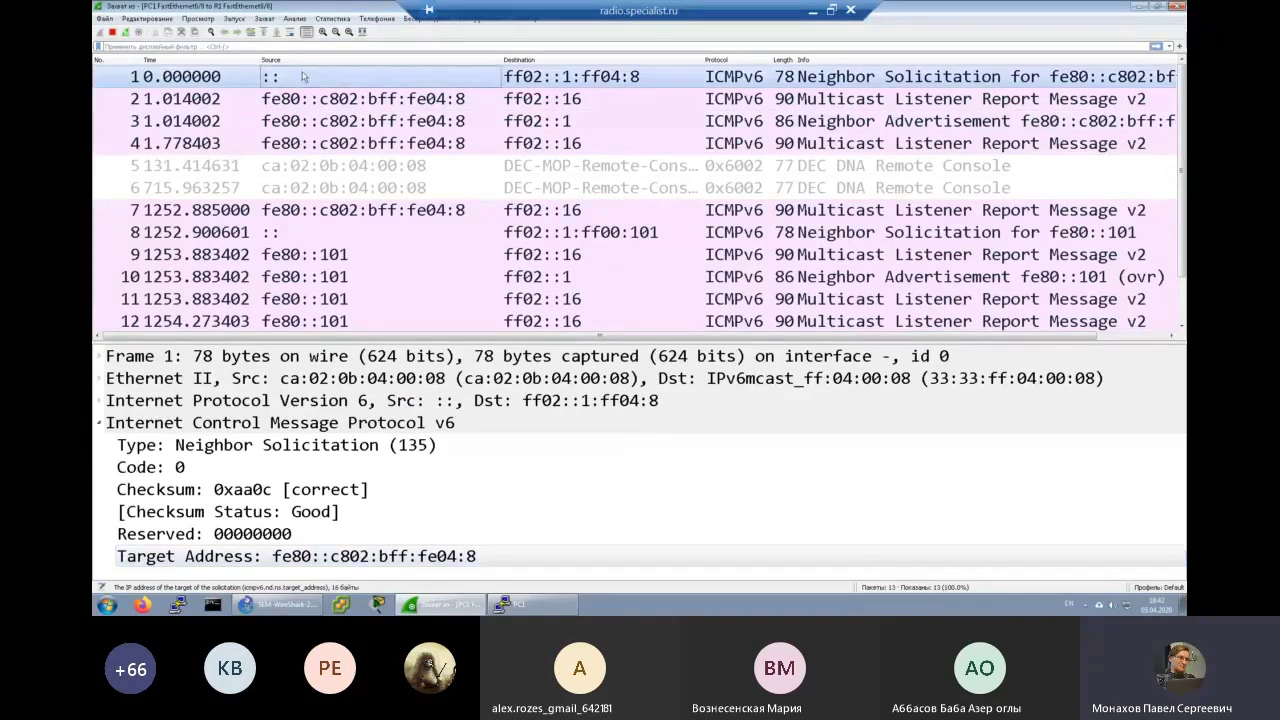
left_click(101, 423)
left_click(102, 379)
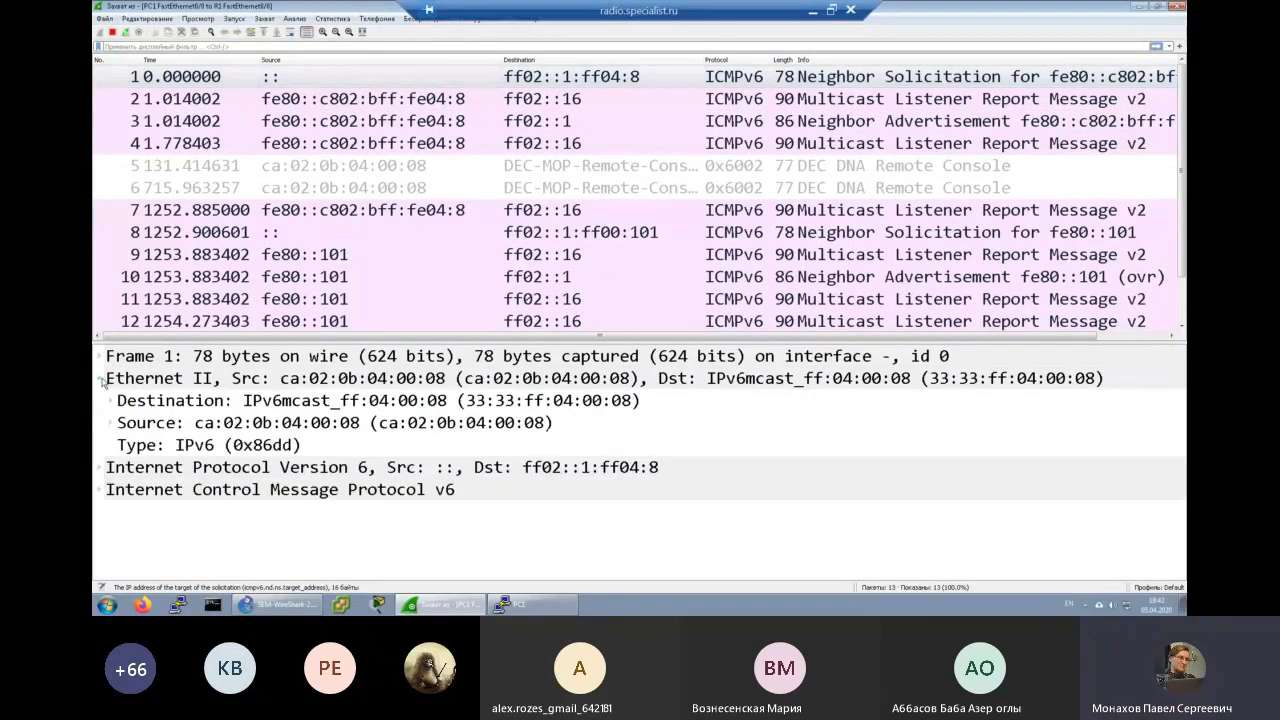
left_click(216, 429)
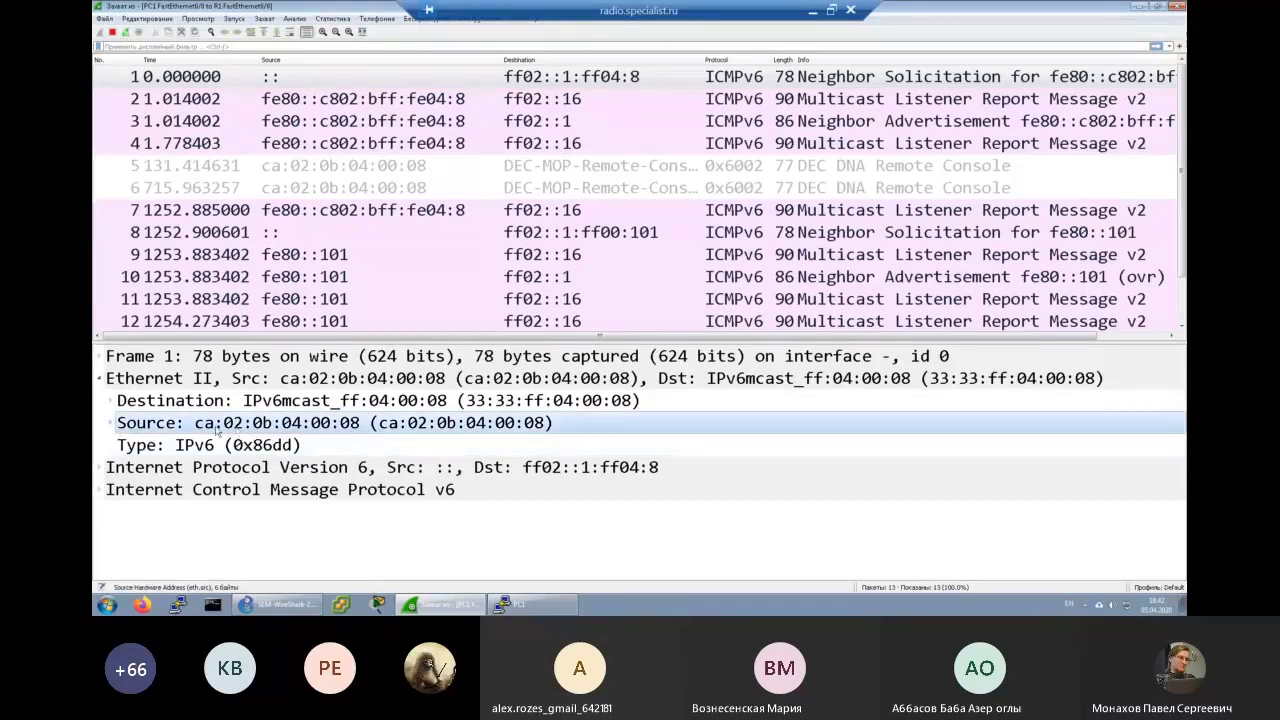
left_click(510, 408)
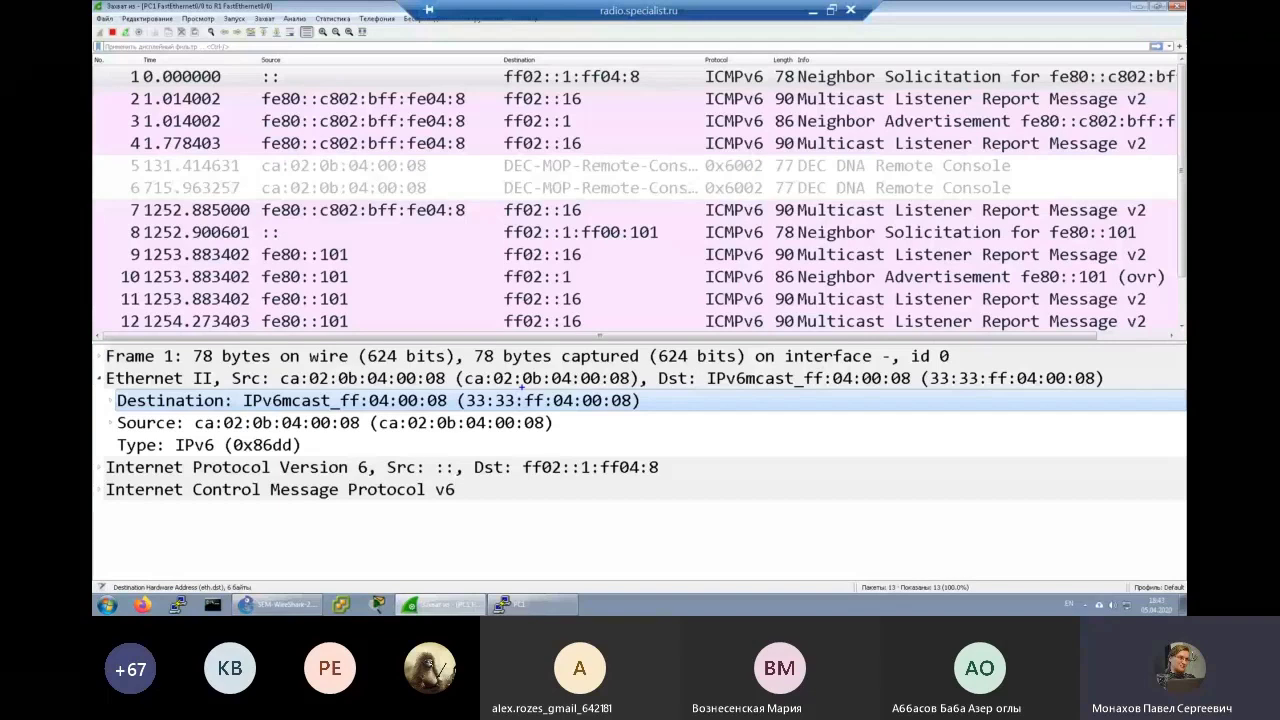
mouse_move(520, 402)
left_mouse_down()
mouse_move(630, 412)
mouse_move(632, 386)
left_mouse_up()
mouse_move(611, 449)
left_mouse_down()
mouse_move(664, 478)
mouse_move(668, 452)
left_mouse_up()
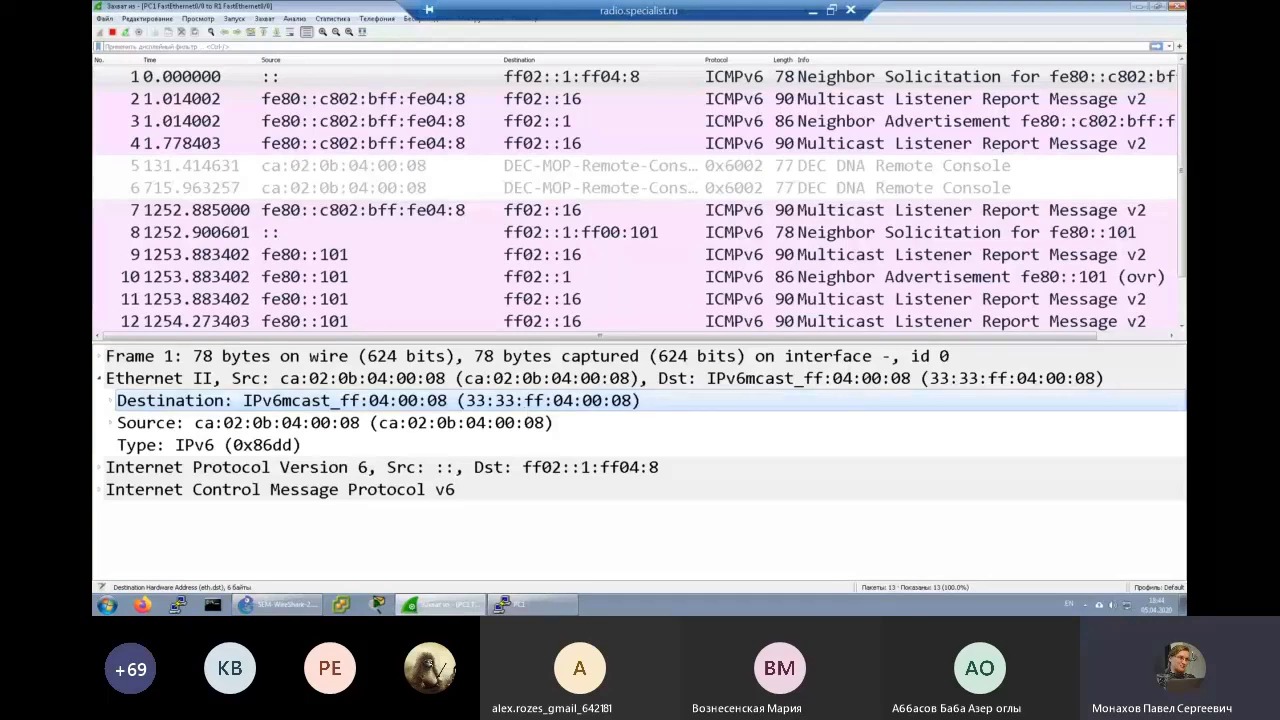
Switch to the Notepad notes, enlarge the window, and review the EUI-64 and Random options under Dynamic link-local addressing
key("alt+Tab")
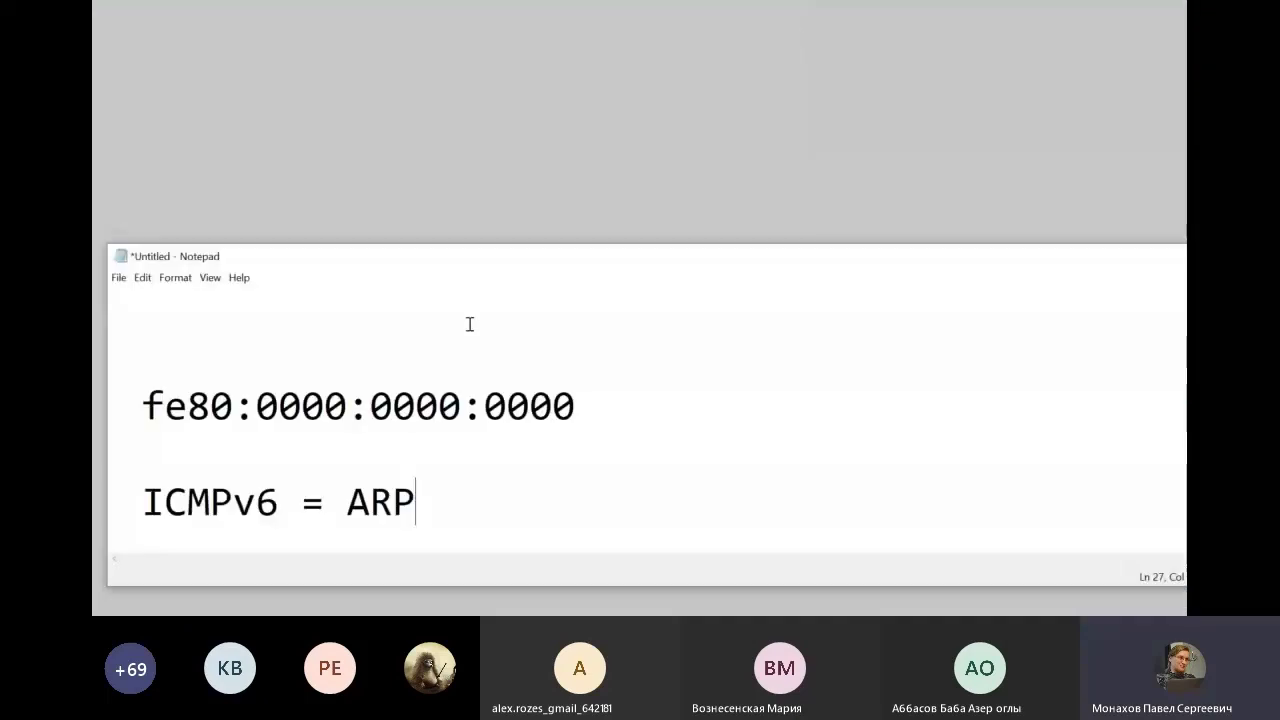
scroll(469, 323, "up", 3)
left_click_drag(181, 451, 326, 451)
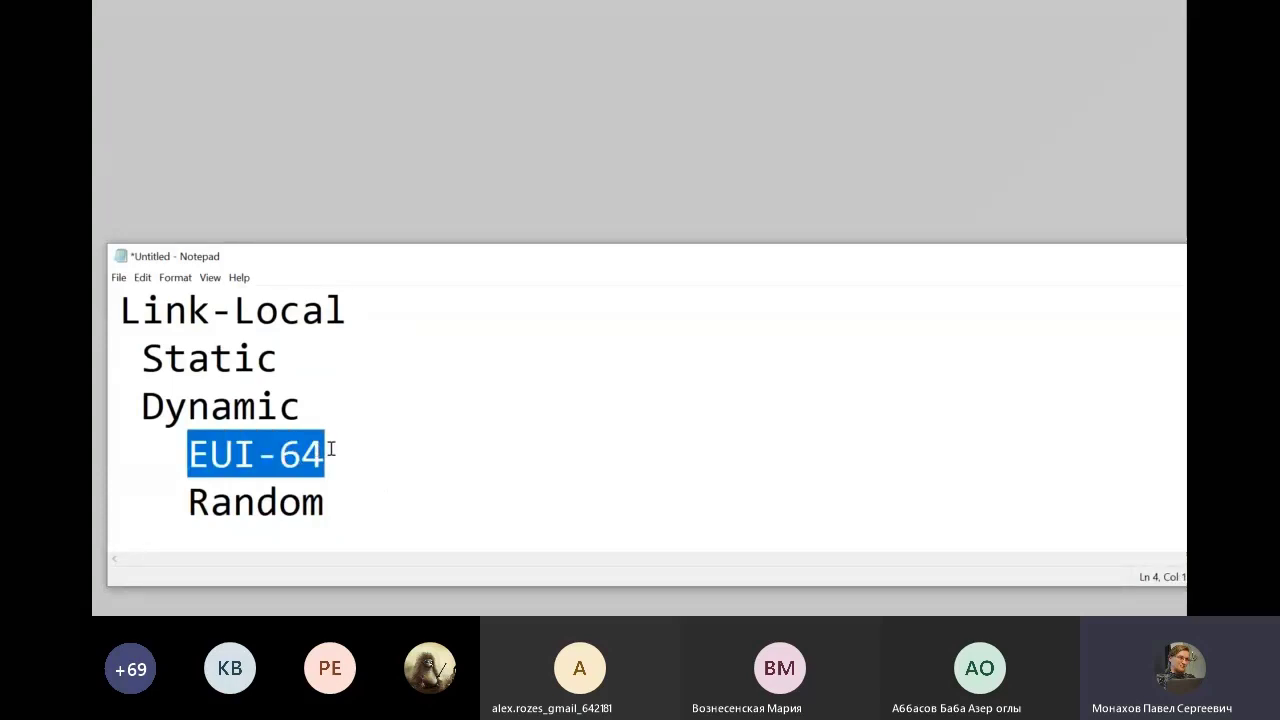
left_click_drag(332, 504, 186, 504)
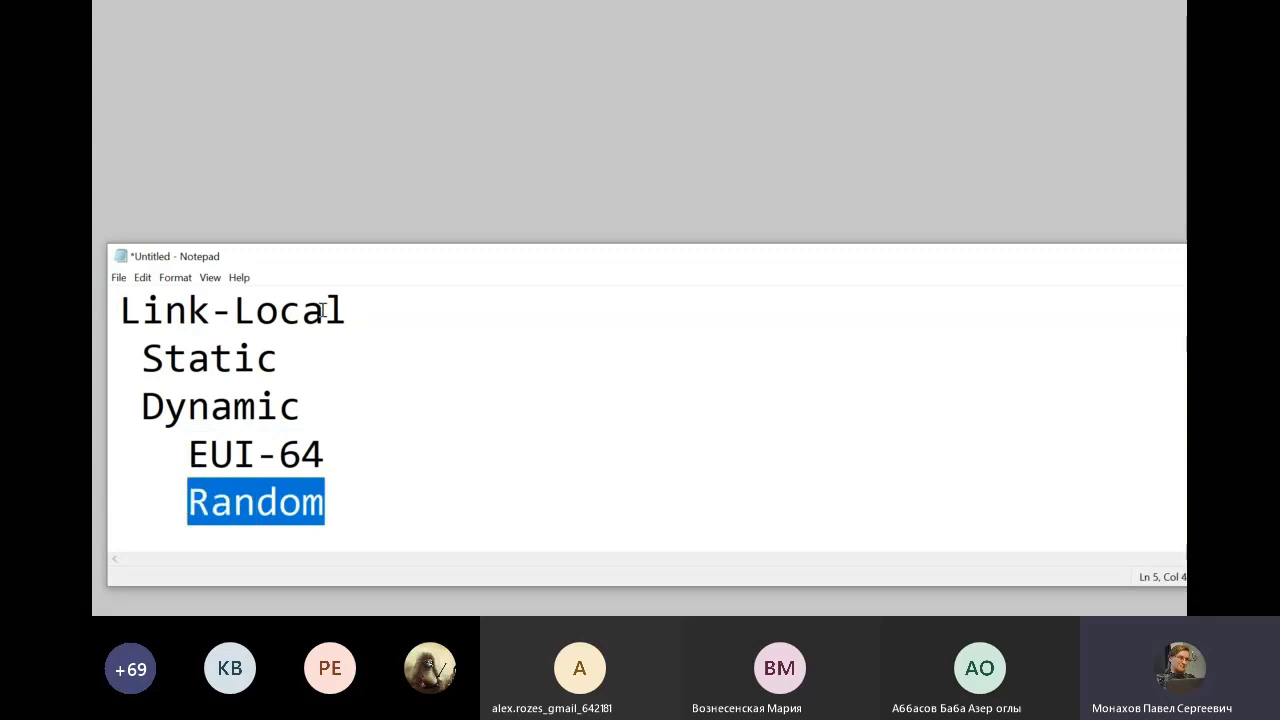
left_click_drag(347, 245, 352, 112)
left_click_drag(188, 318, 326, 318)
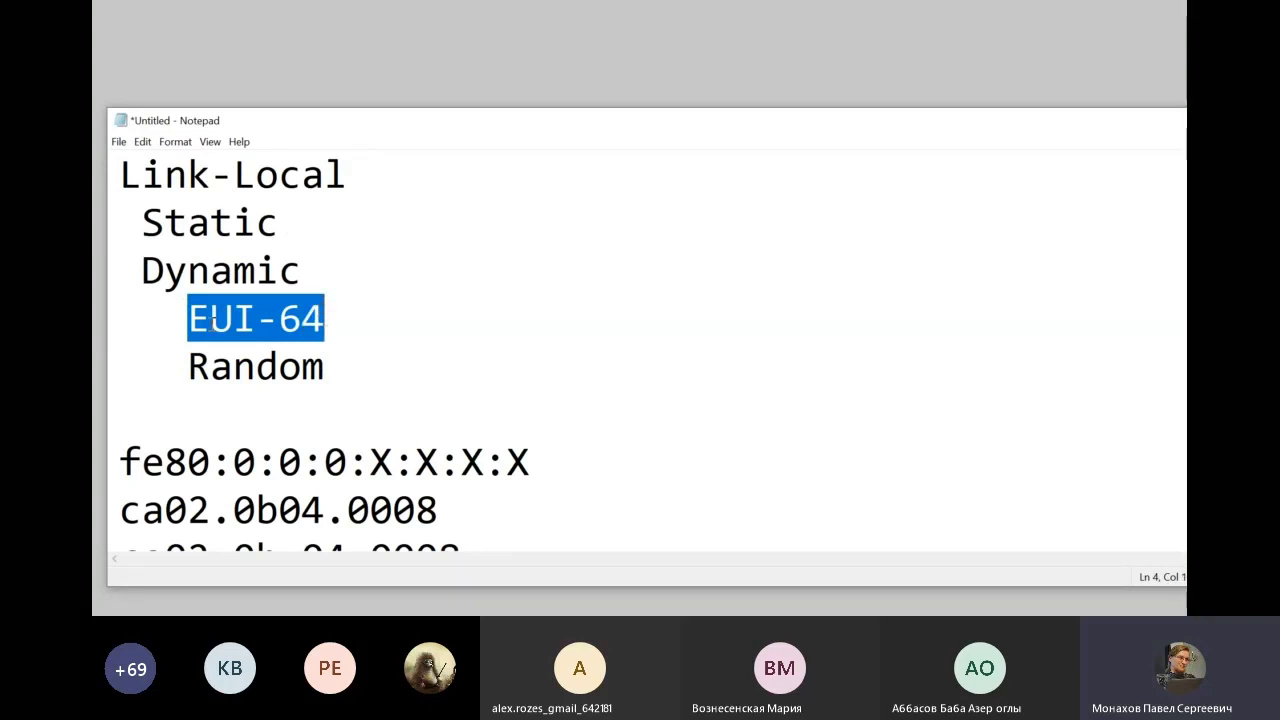
Review the EUI-64 derivation notes, highlighting the split in the MAC address, the inserted FFFE, and the hex digit a being converted
scroll(241, 407, "down", 1)
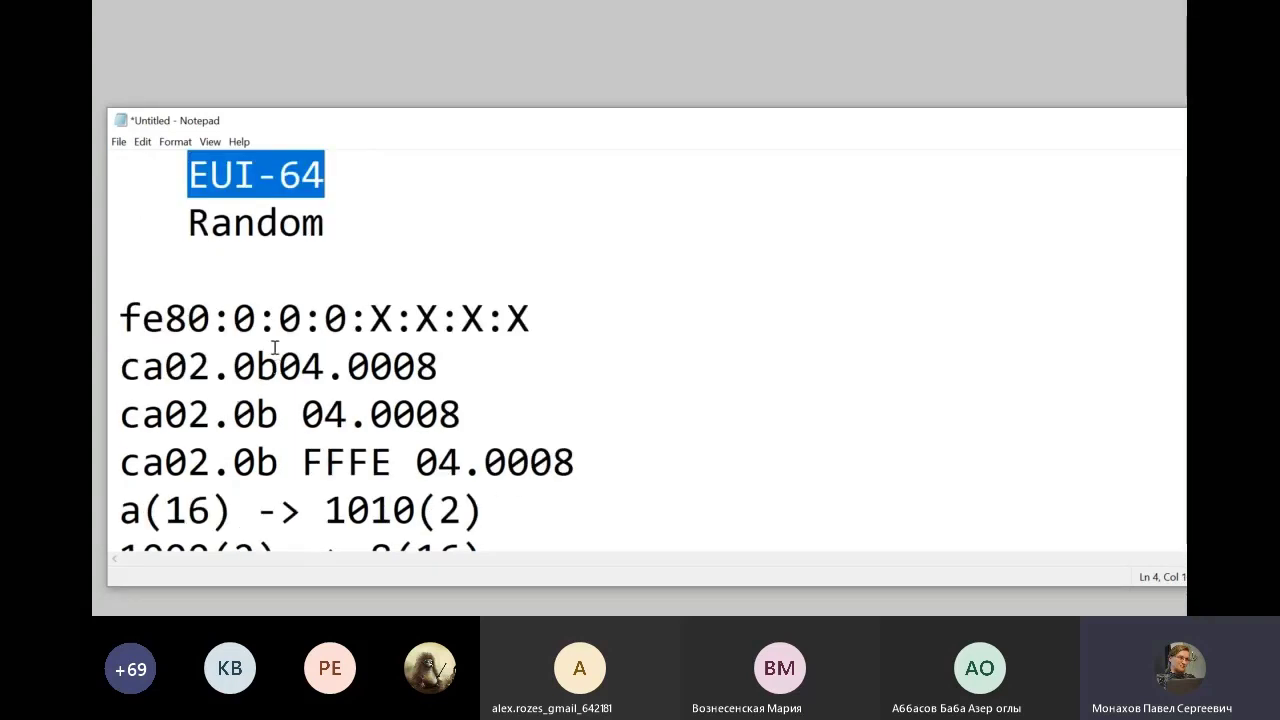
left_click_drag(284, 415, 297, 415)
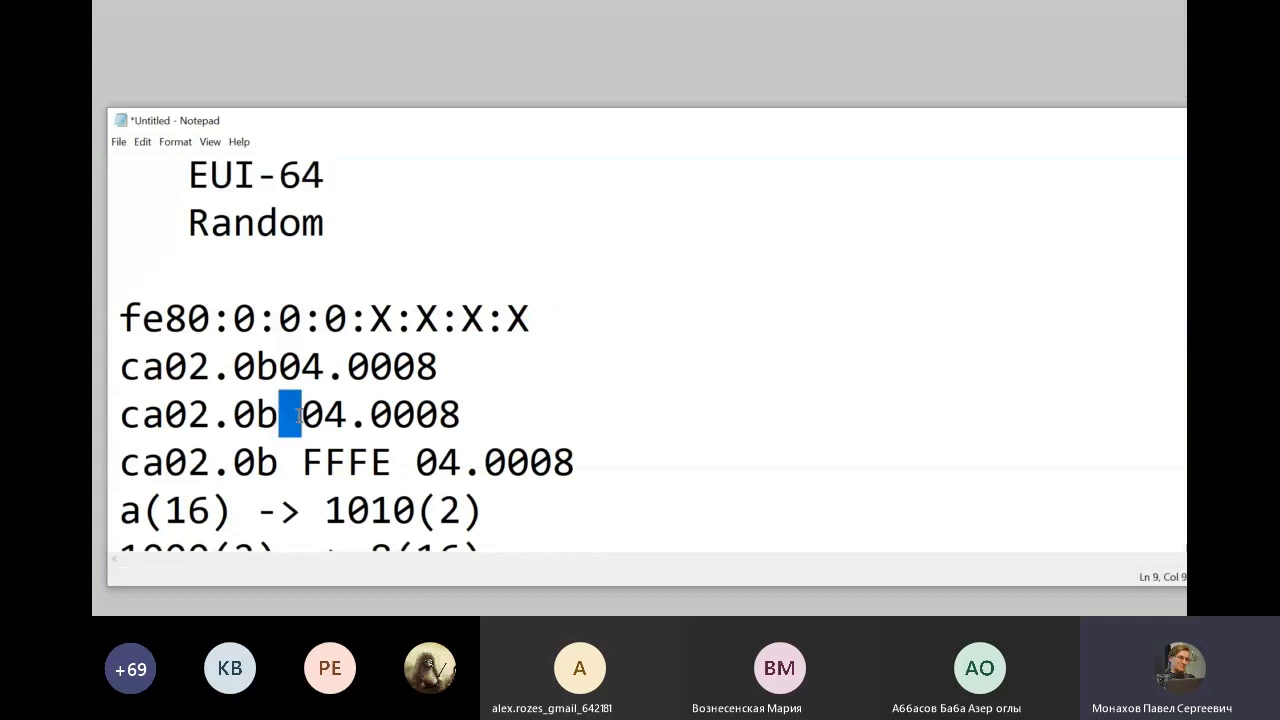
left_click_drag(302, 462, 393, 464)
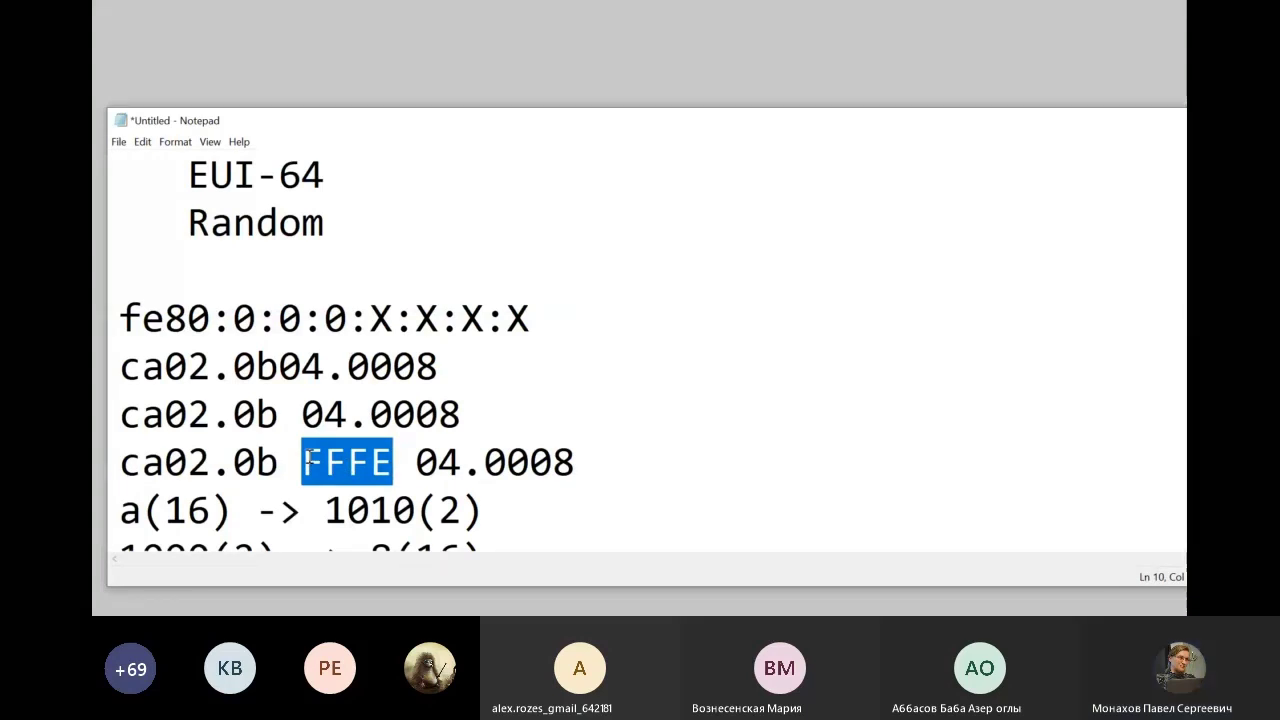
left_click(121, 462)
scroll(160, 488, "down", 1)
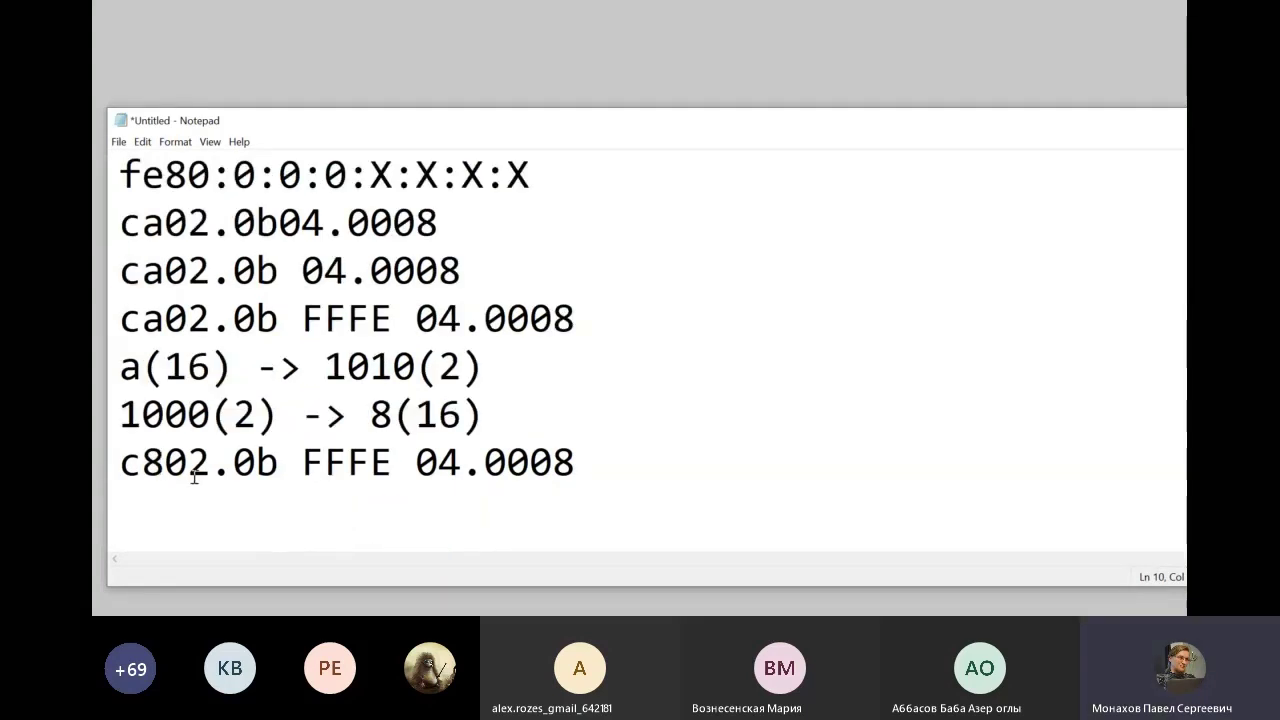
left_click_drag(142, 318, 165, 318)
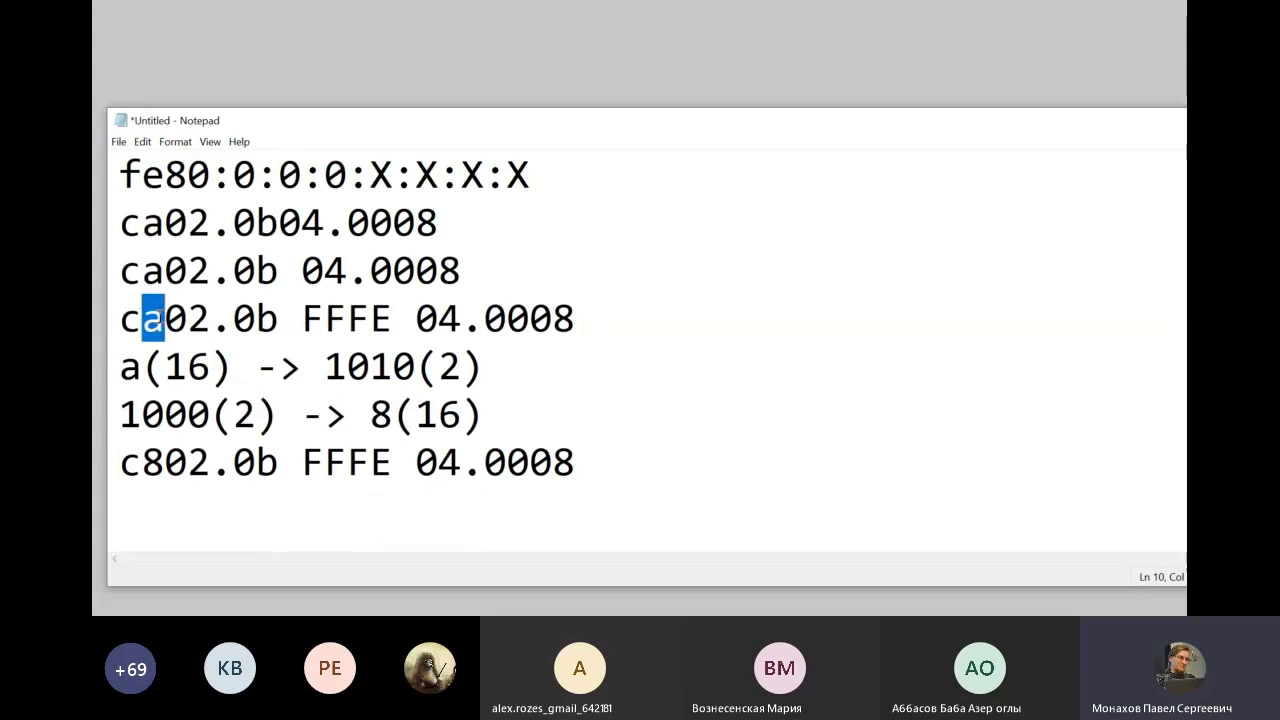
Highlight the Solicited Multicast heading together with its address ff02::1:ff04:0008 in the notes
scroll(189, 400, "down", 3)
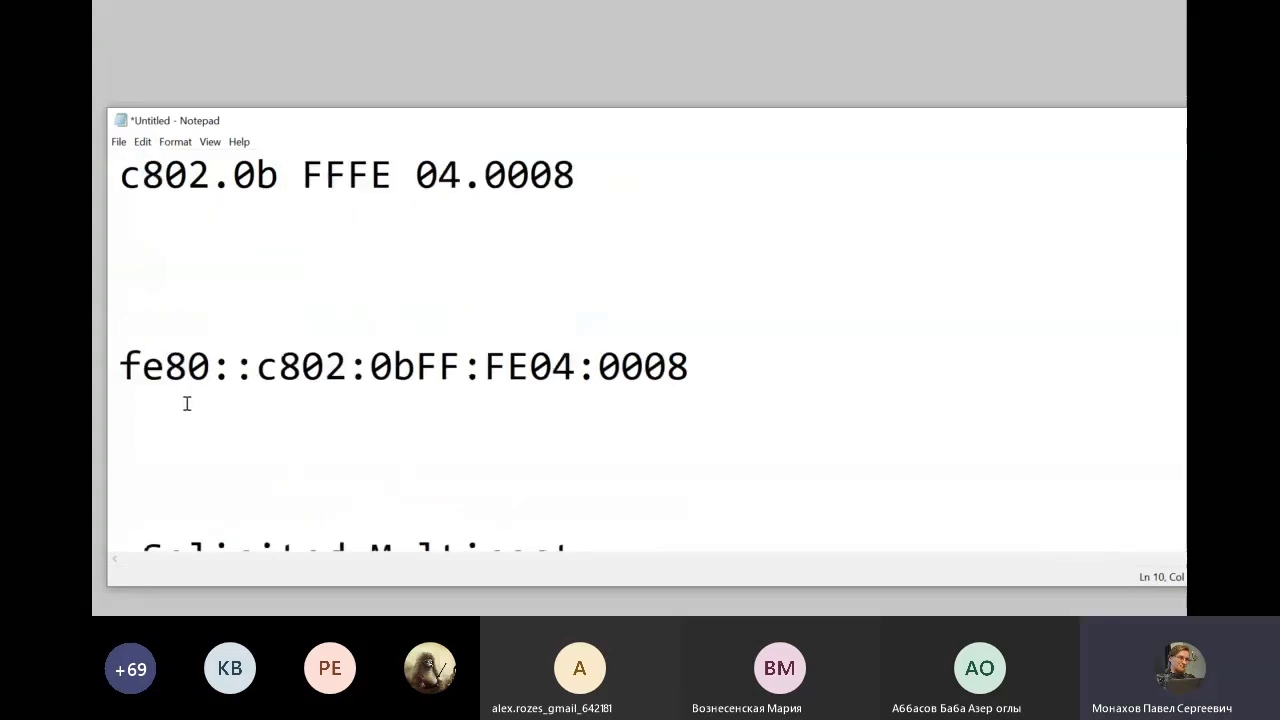
scroll(218, 412, "down", 3)
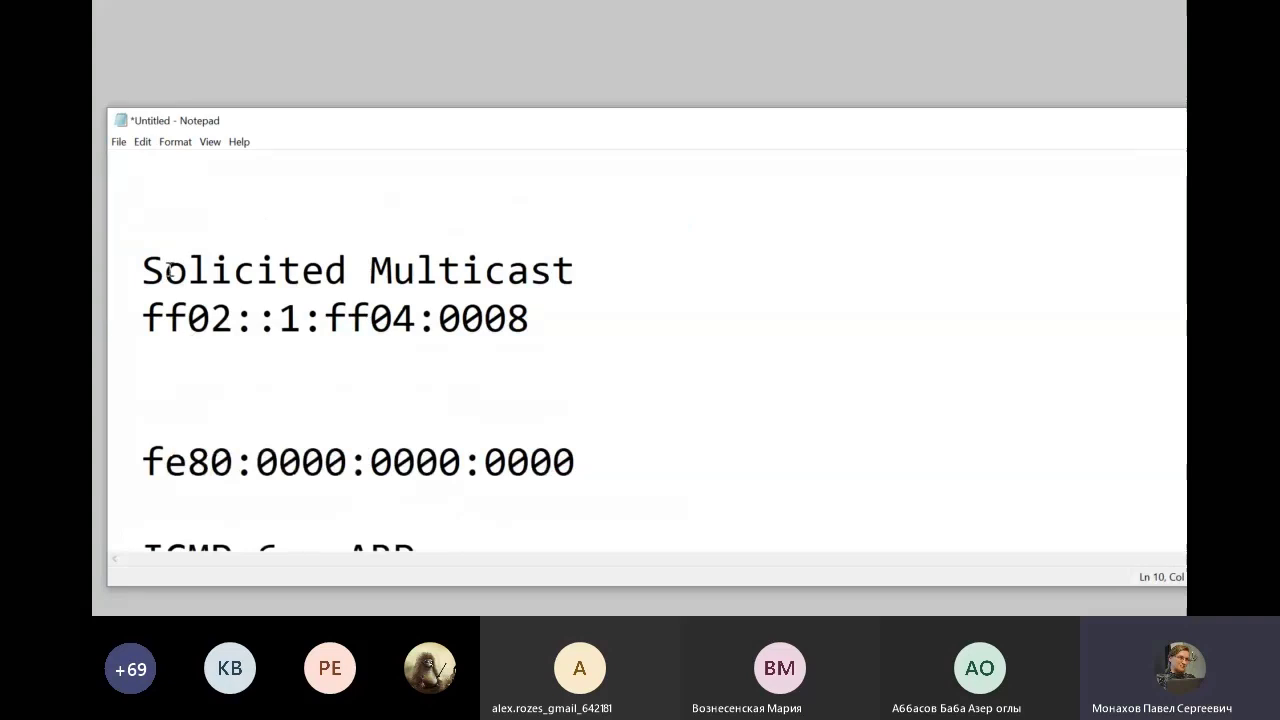
left_click_drag(147, 268, 534, 318)
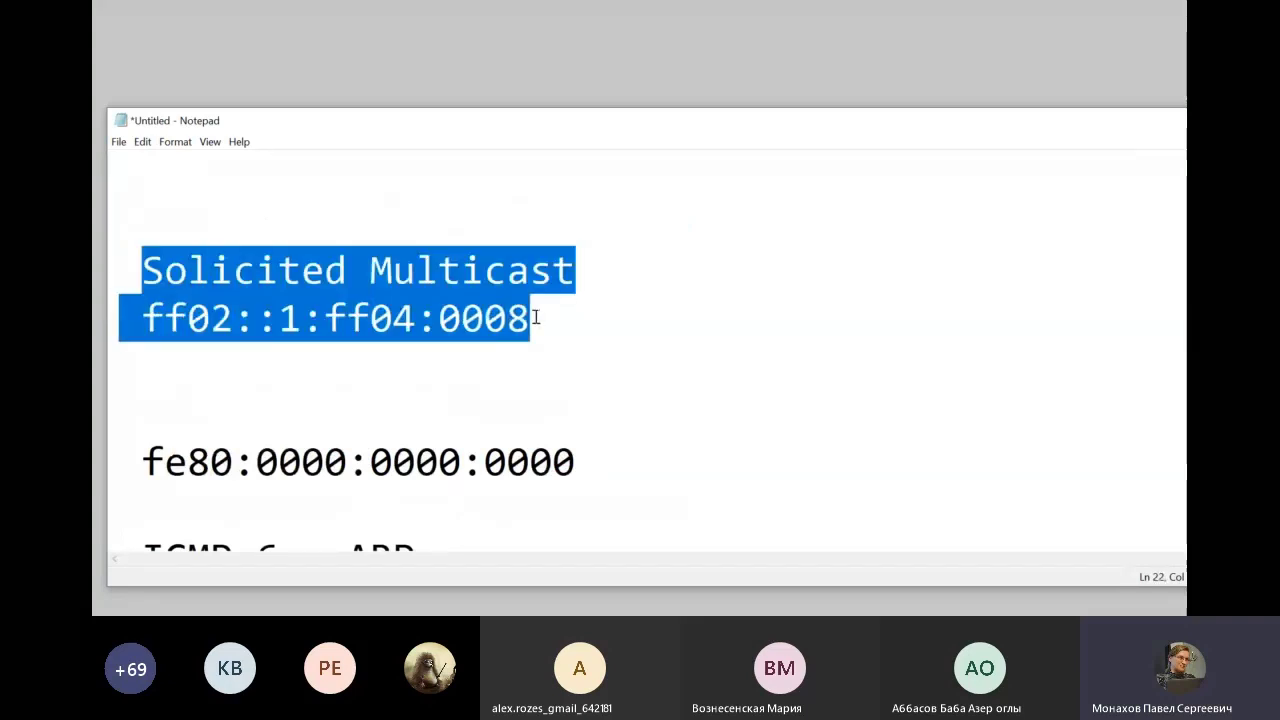